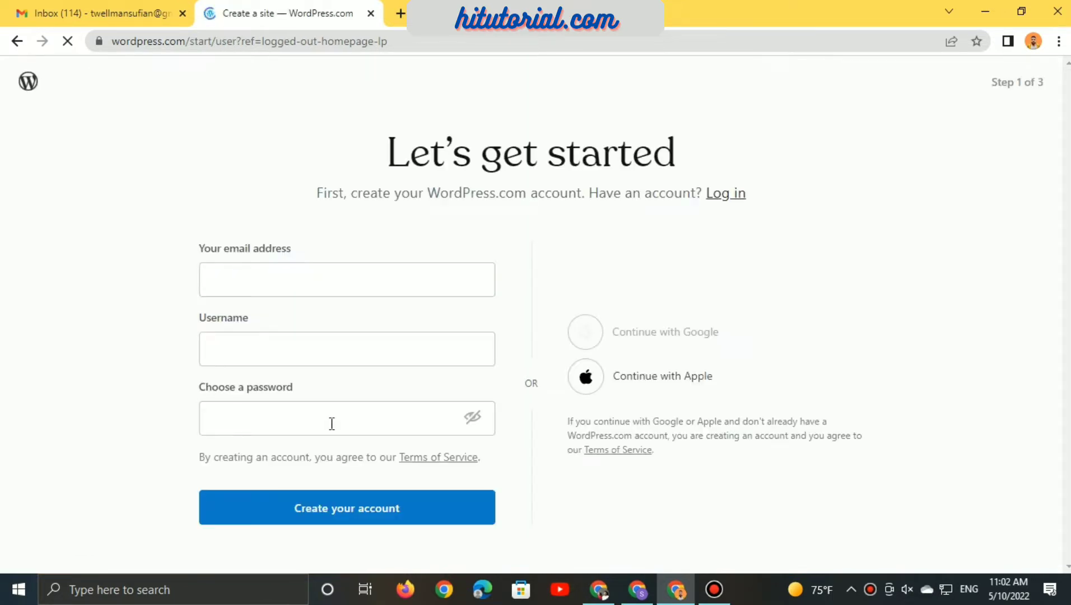
# - Enter the username on the signup form and create the WordPress.com account
pyautogui.click(302, 358)
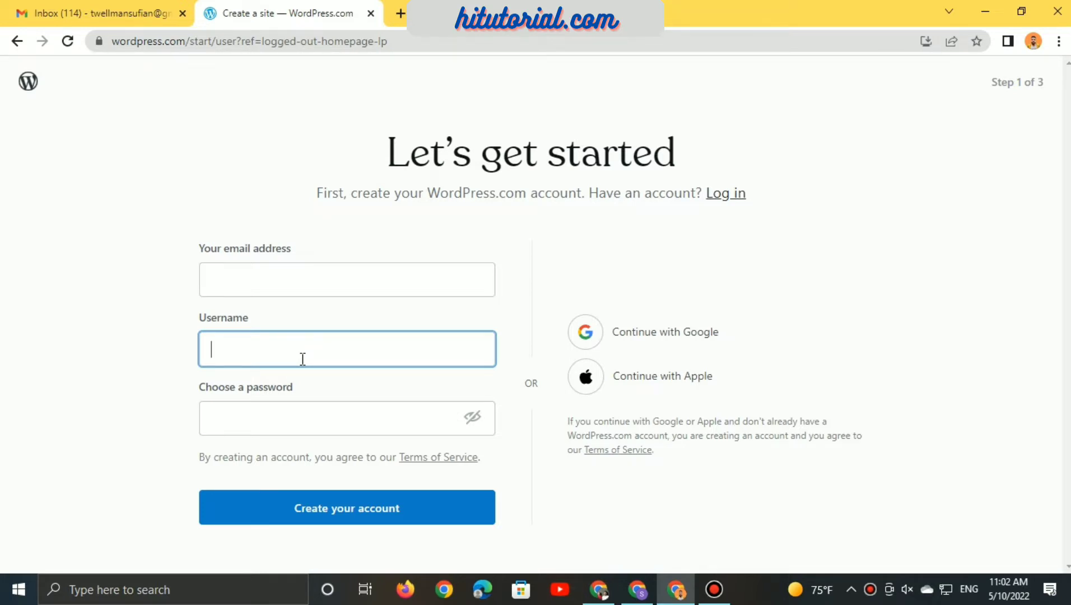
pyautogui.click(286, 515)
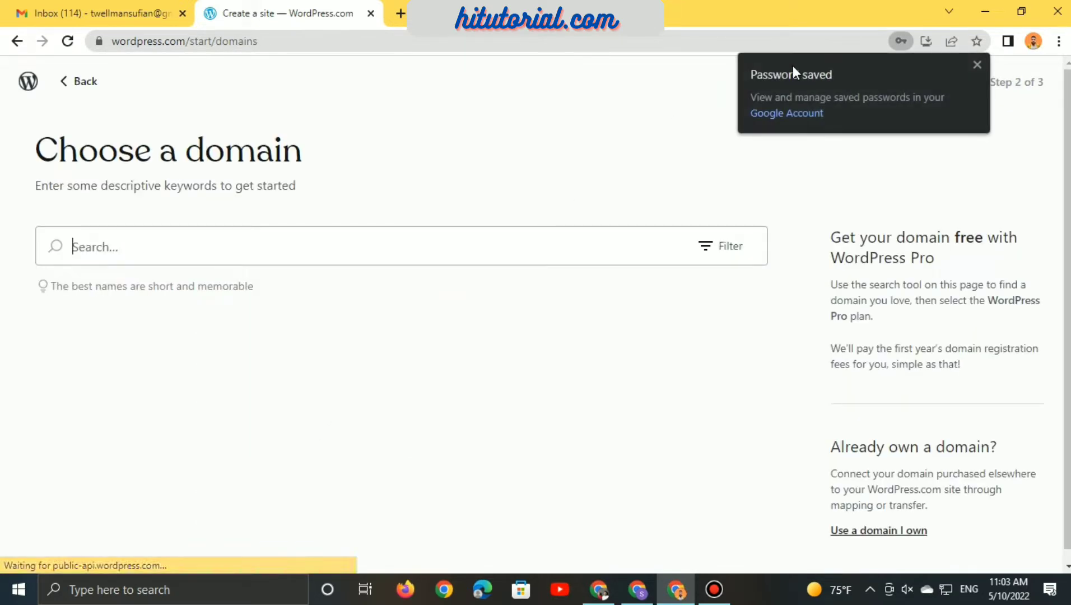
# - Search domains for 'su' and select the free .wordpress.com address
pyautogui.click(977, 65)
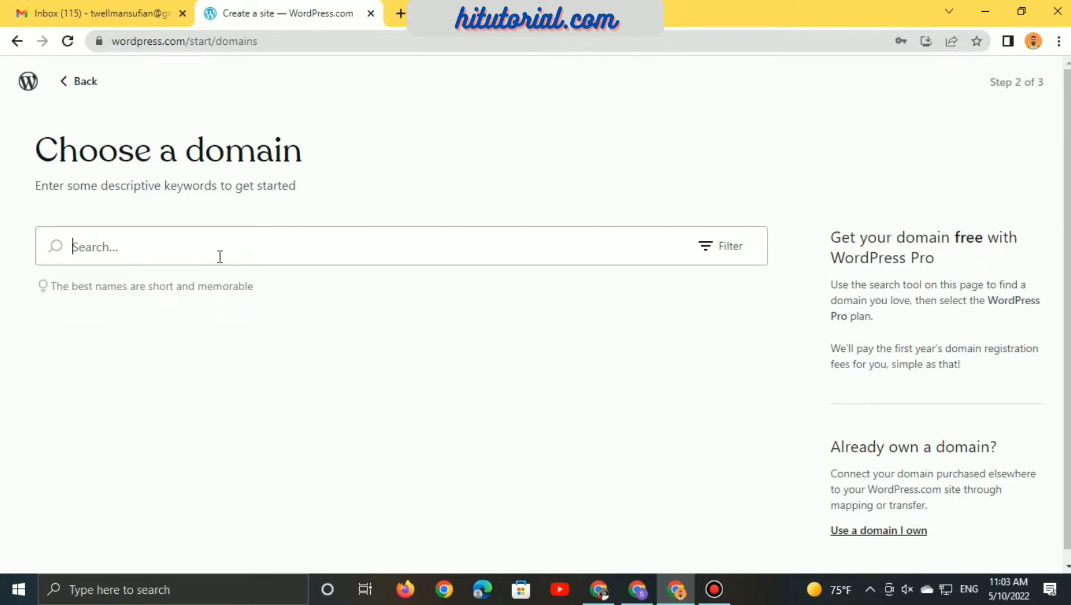
pyautogui.write('sufiantwellman')
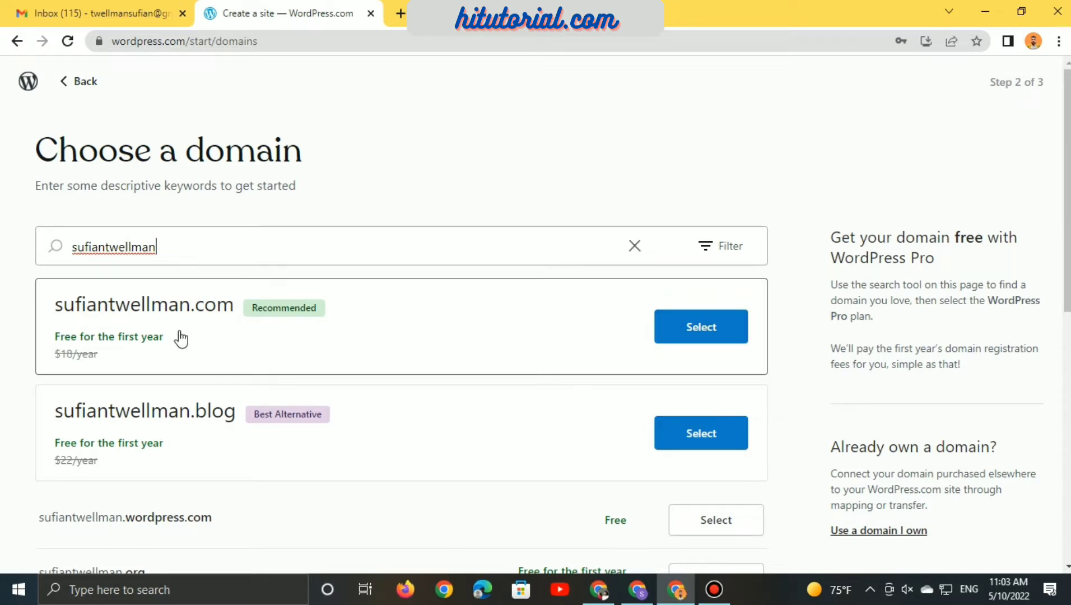
pyautogui.scroll(-1, 180, 339)
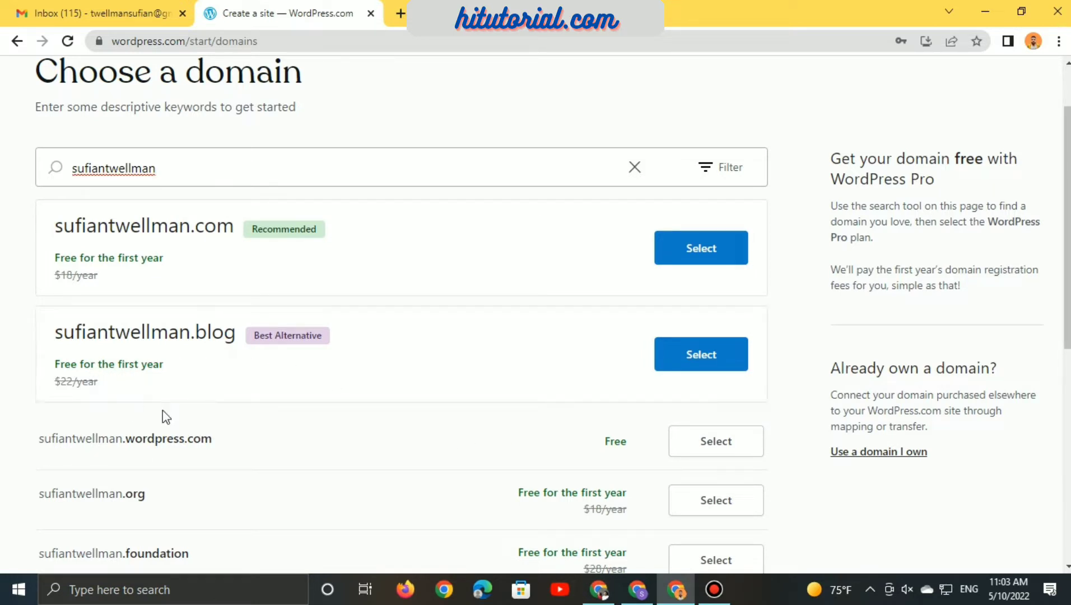
pyautogui.scroll(-2, 162, 414)
pyautogui.scroll(2, 168, 413)
pyautogui.scroll(-1, 187, 413)
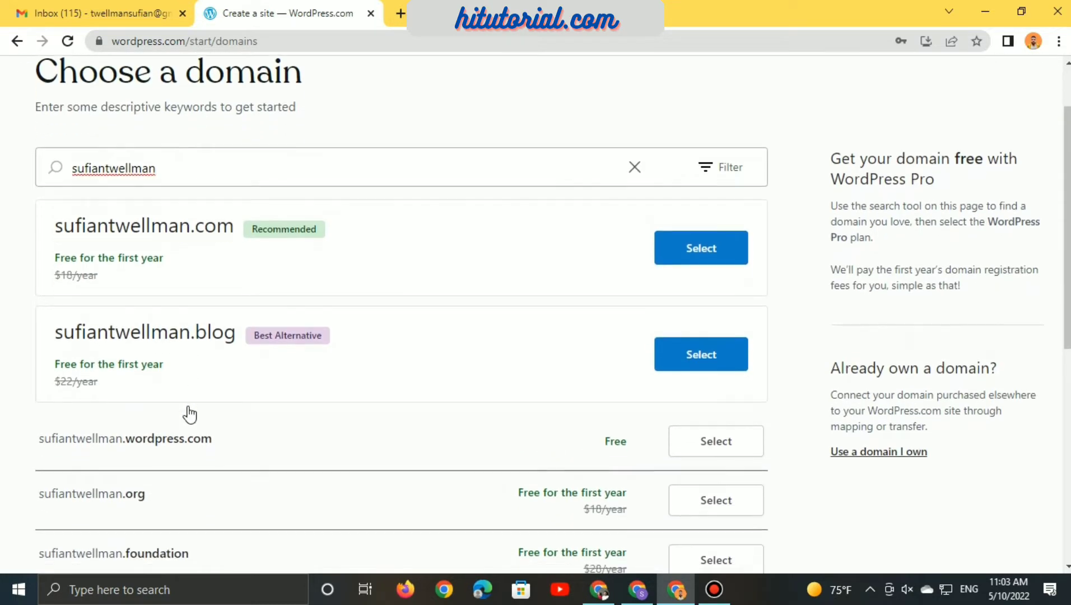
pyautogui.scroll(-1, 189, 413)
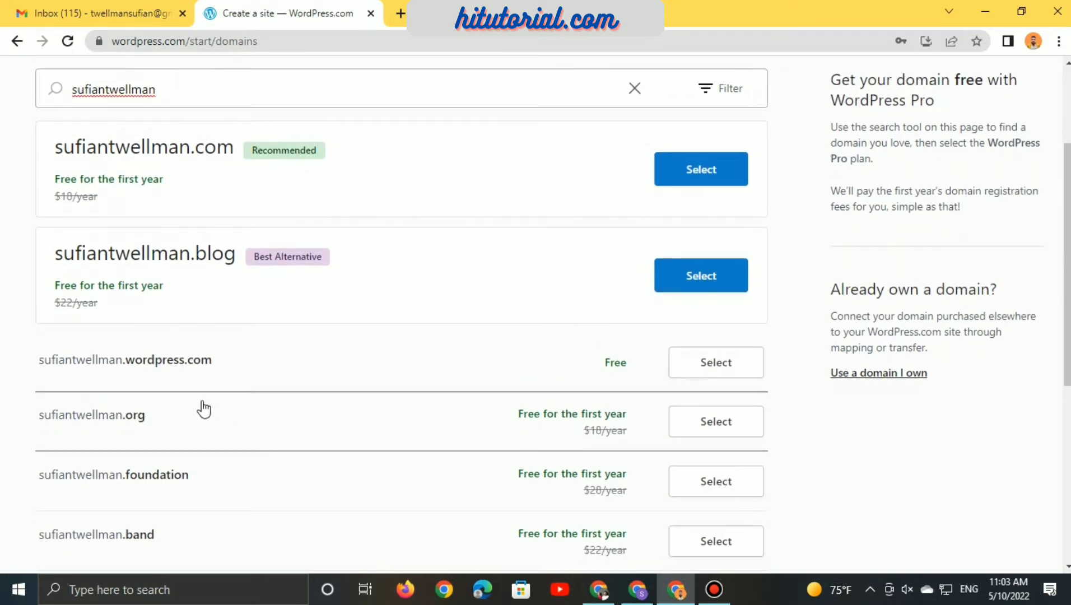
pyautogui.click(716, 363)
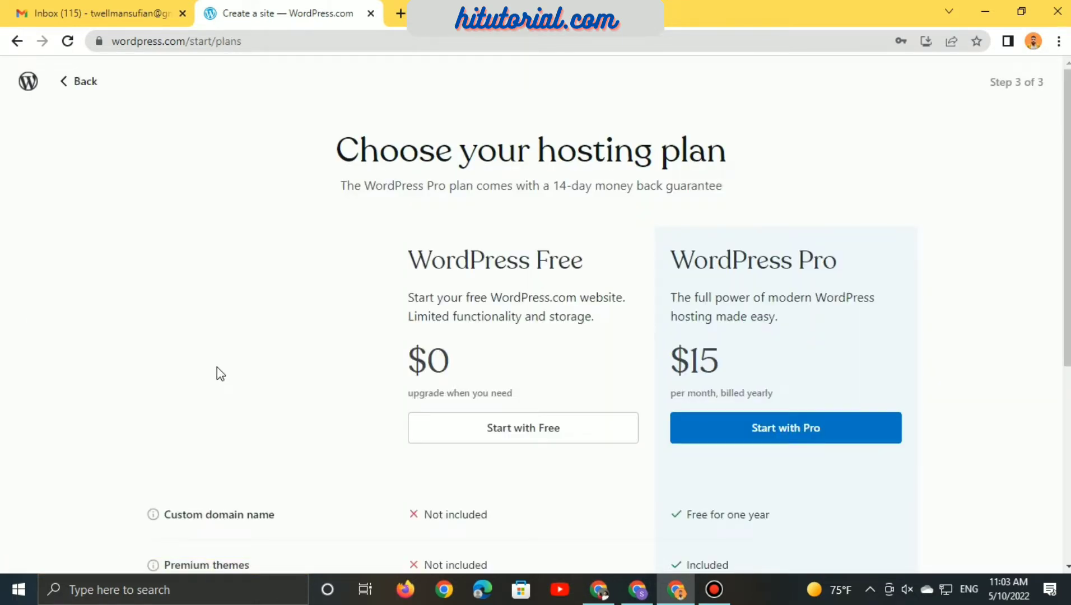
# - Review the plan comparison and start the site on the Free plan
pyautogui.scroll(-1, 218, 369)
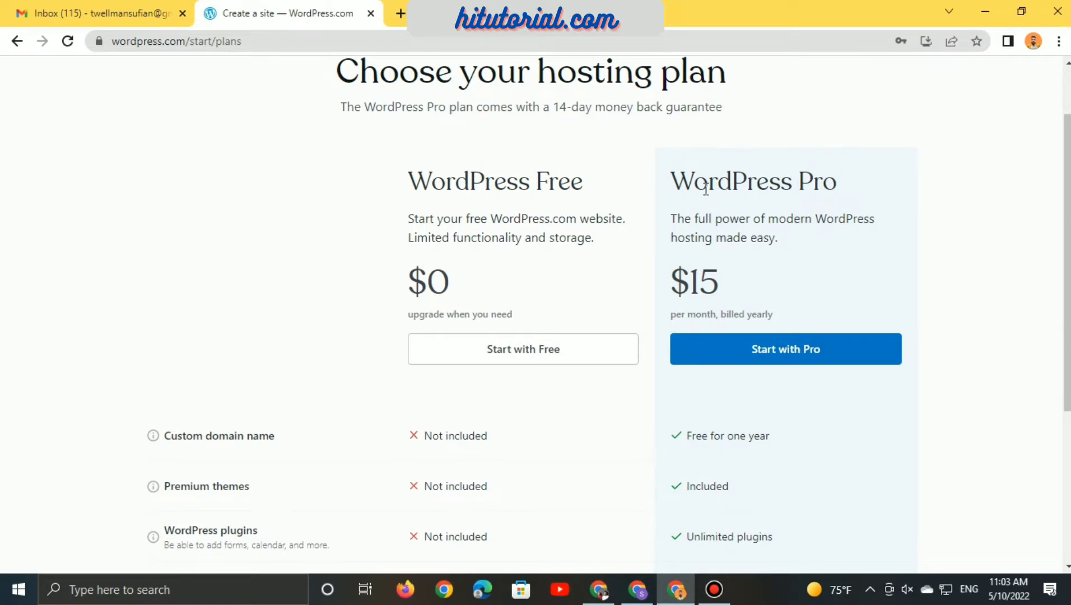
pyautogui.scroll(-1, 666, 201)
pyautogui.scroll(-2, 536, 291)
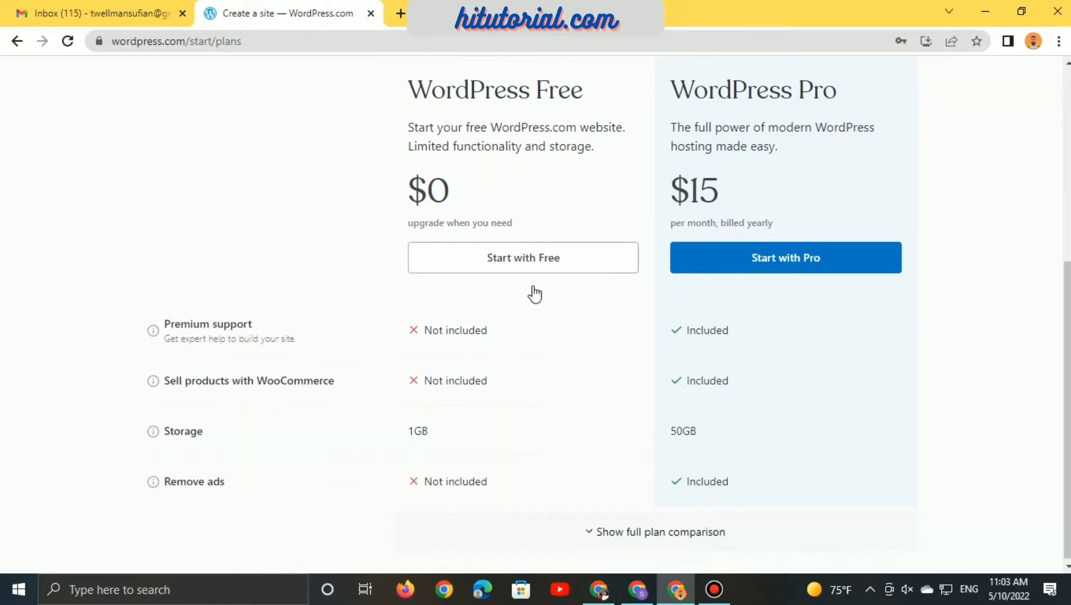
pyautogui.scroll(1, 535, 293)
pyautogui.scroll(2, 534, 294)
pyautogui.click(526, 413)
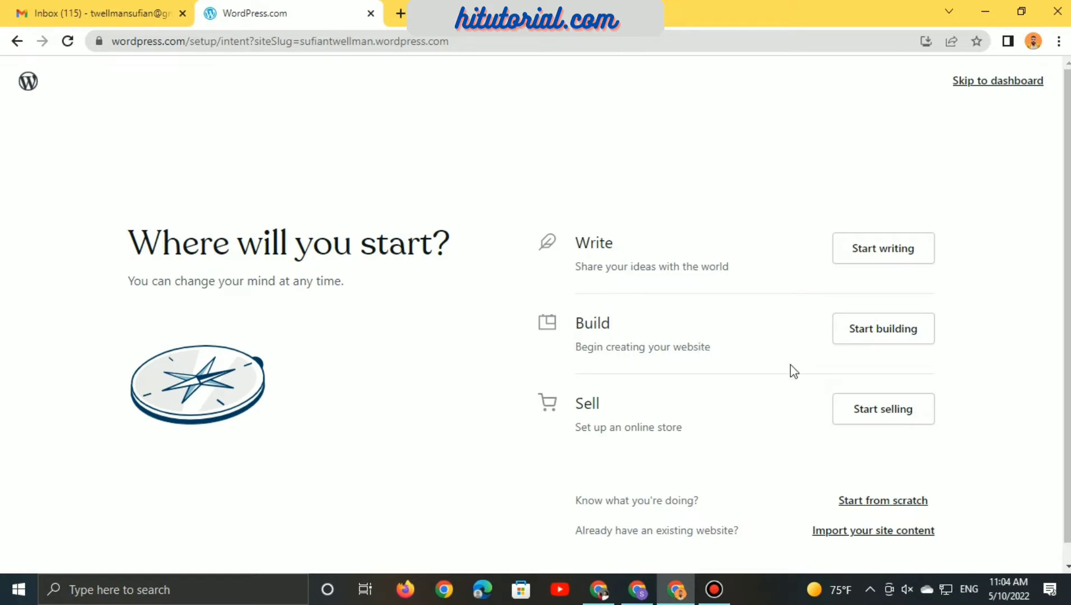
# - Choose to build a website, browse the theme gallery, and start with the Dorna theme
pyautogui.click(861, 333)
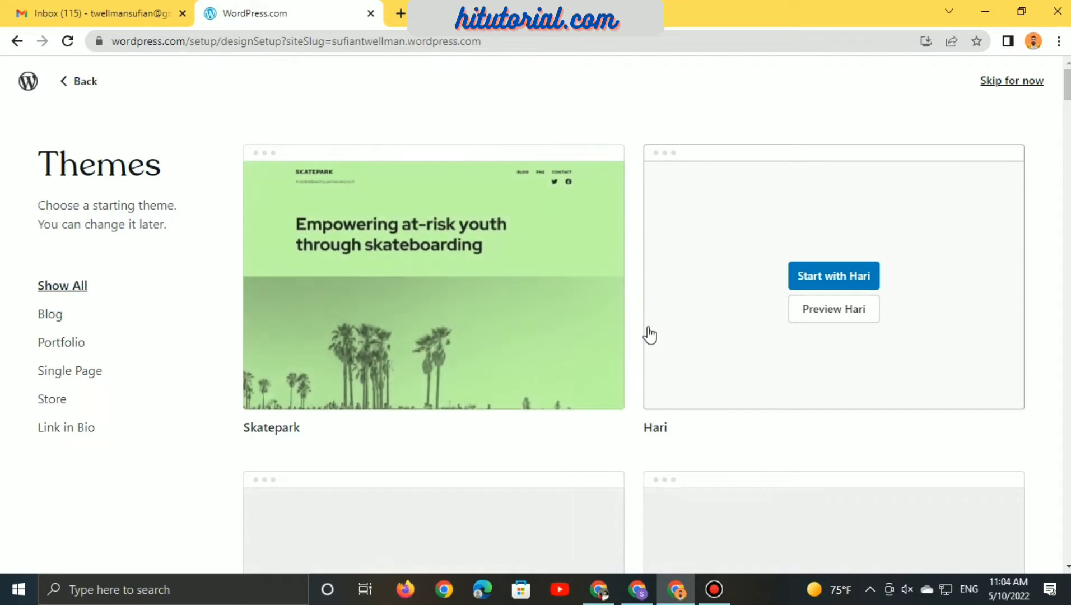
pyautogui.moveTo(407, 271)
pyautogui.scroll(-1, 426, 336)
pyautogui.moveTo(444, 450)
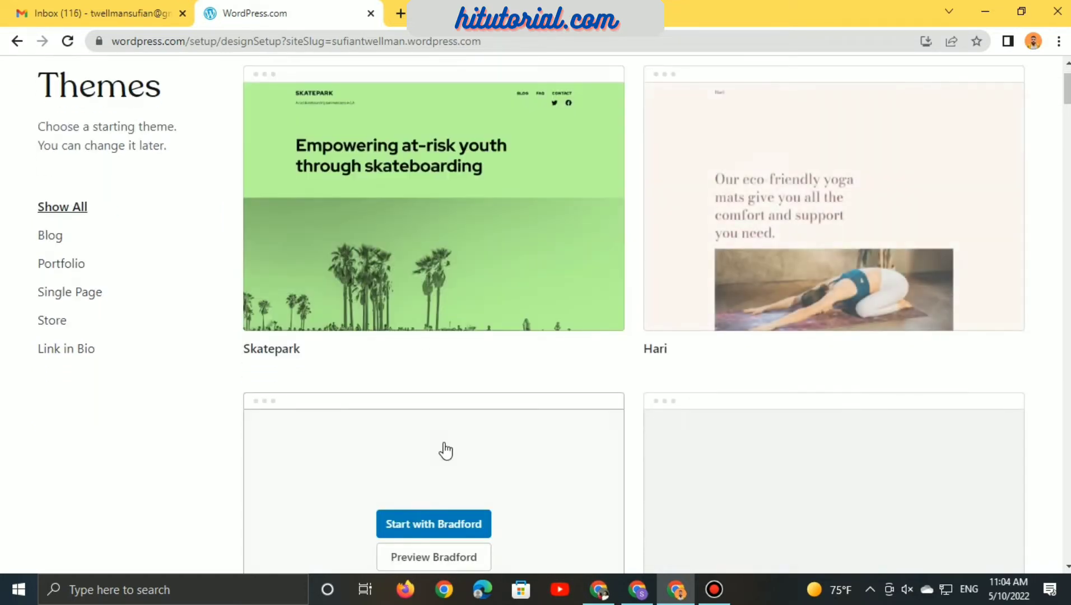
pyautogui.scroll(-1, 445, 450)
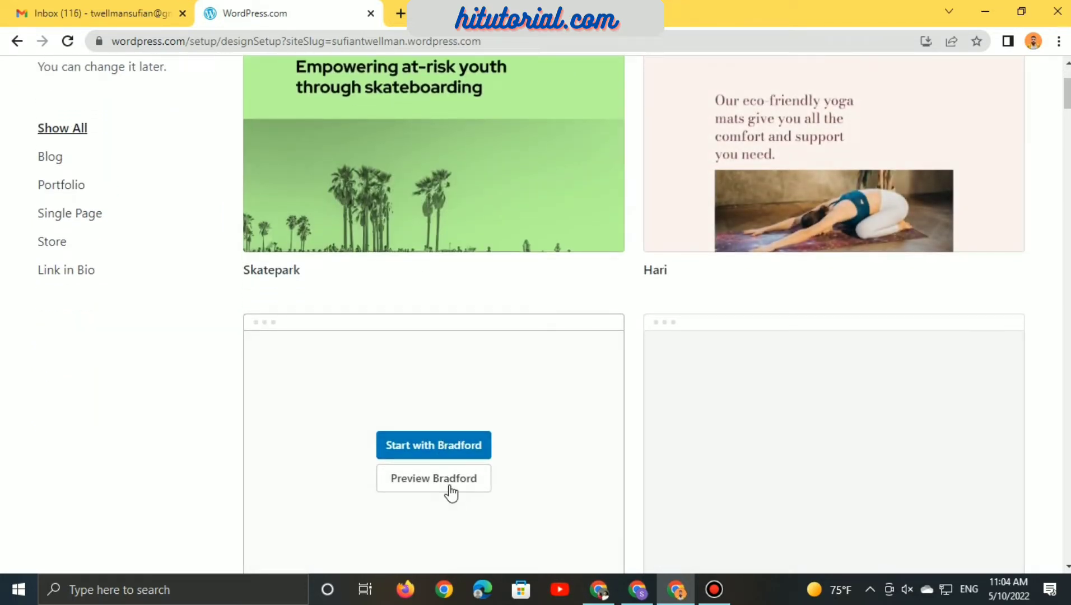
pyautogui.scroll(-4, 450, 492)
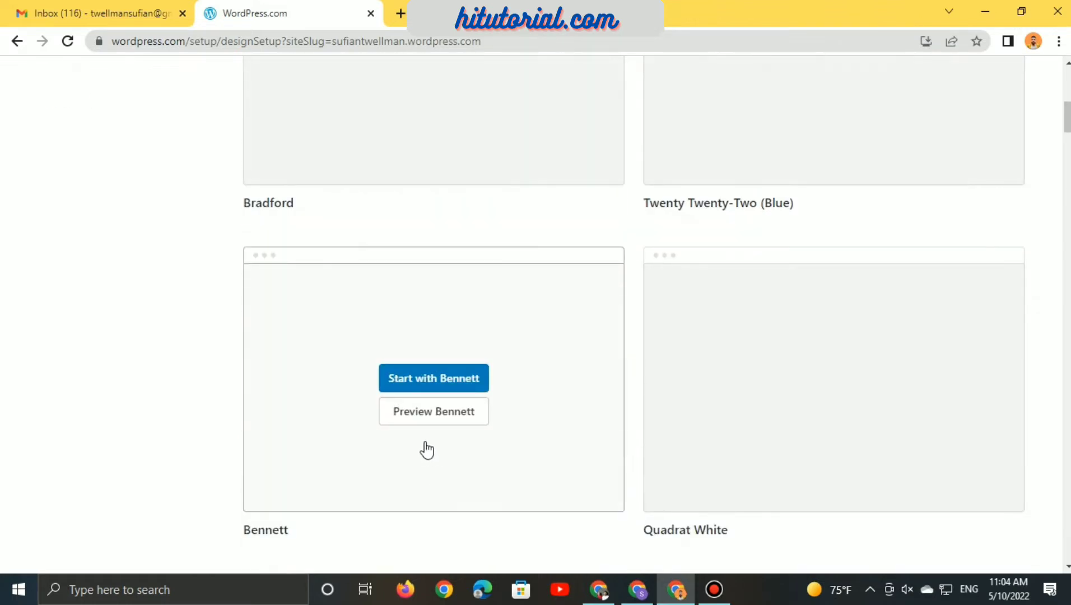
pyautogui.scroll(-4, 266, 385)
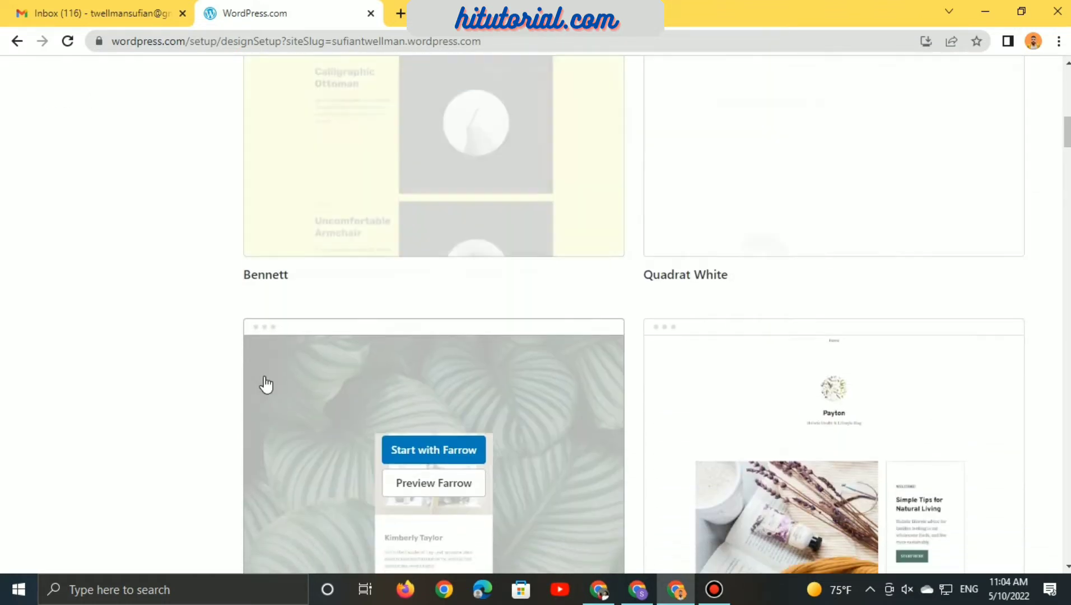
pyautogui.scroll(-3, 530, 426)
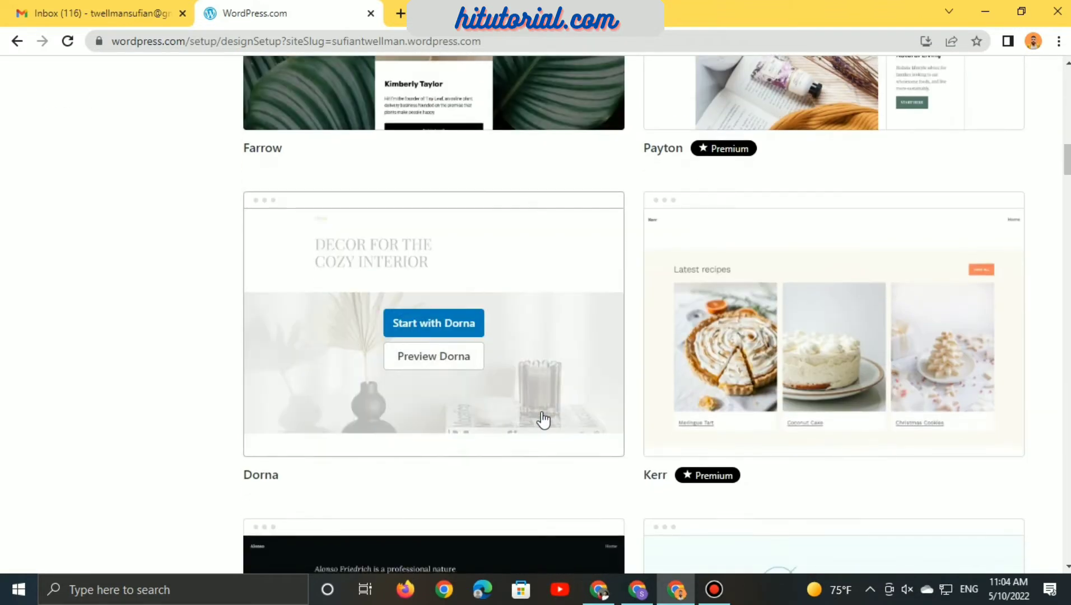
pyautogui.scroll(-3, 531, 426)
pyautogui.scroll(-3, 532, 427)
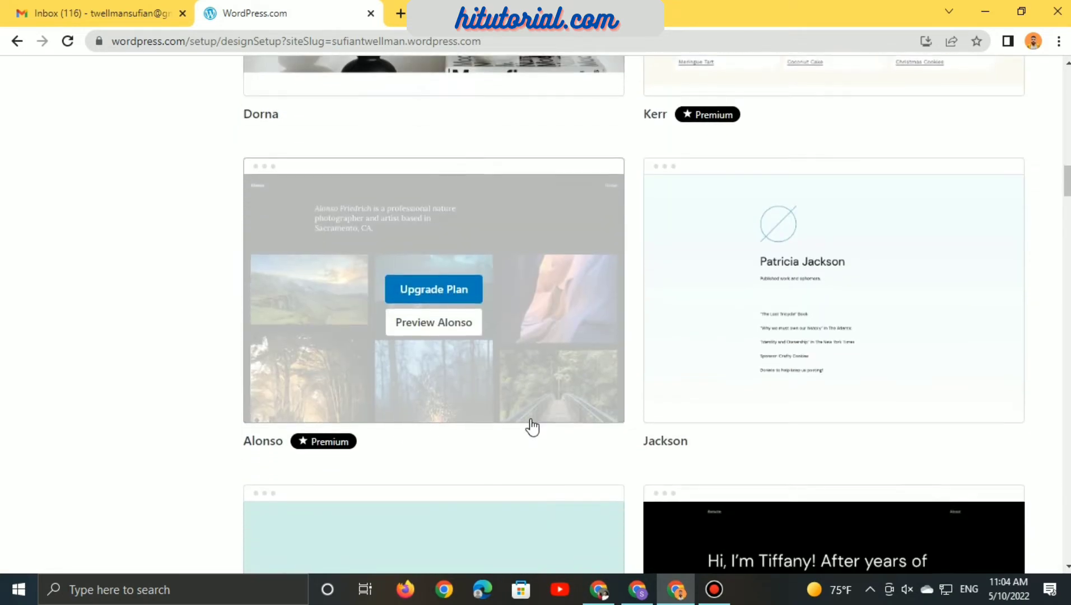
pyautogui.scroll(3, 532, 426)
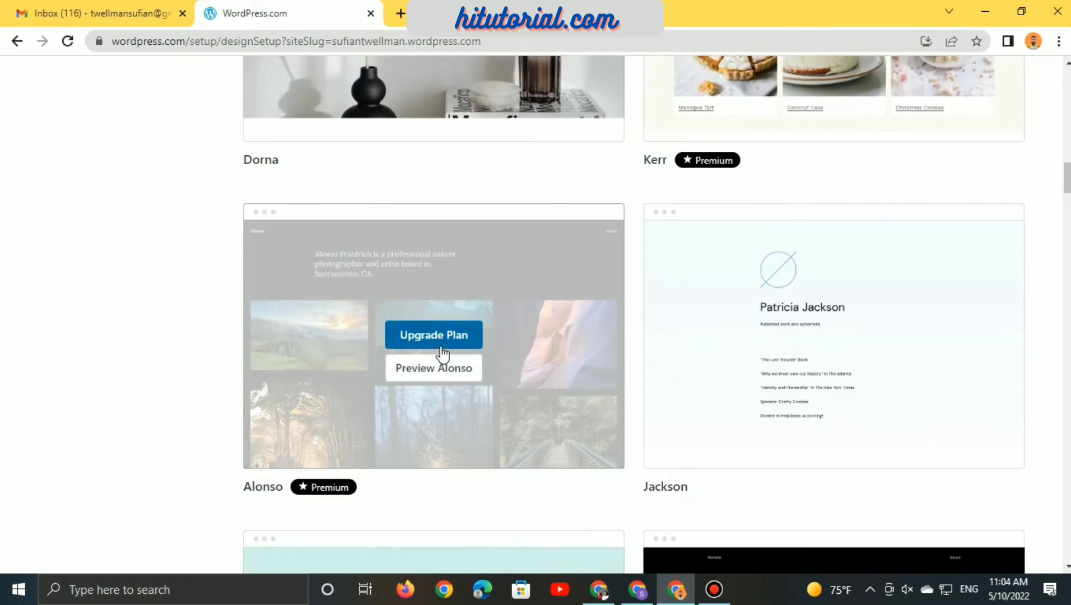
pyautogui.scroll(3, 495, 389)
pyautogui.scroll(4, 471, 334)
pyautogui.scroll(-3, 471, 337)
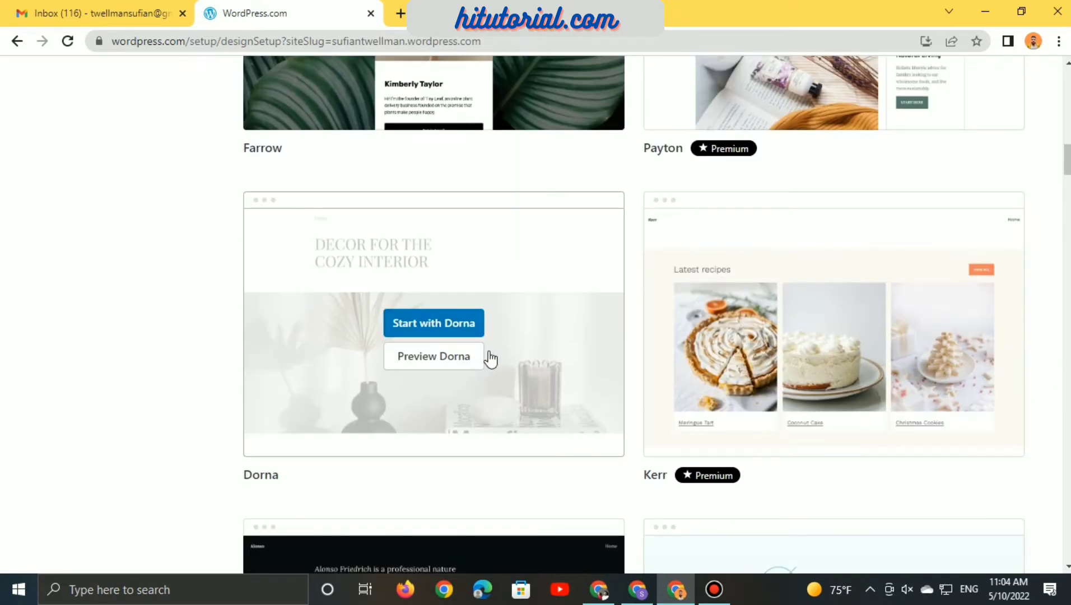
pyautogui.click(465, 328)
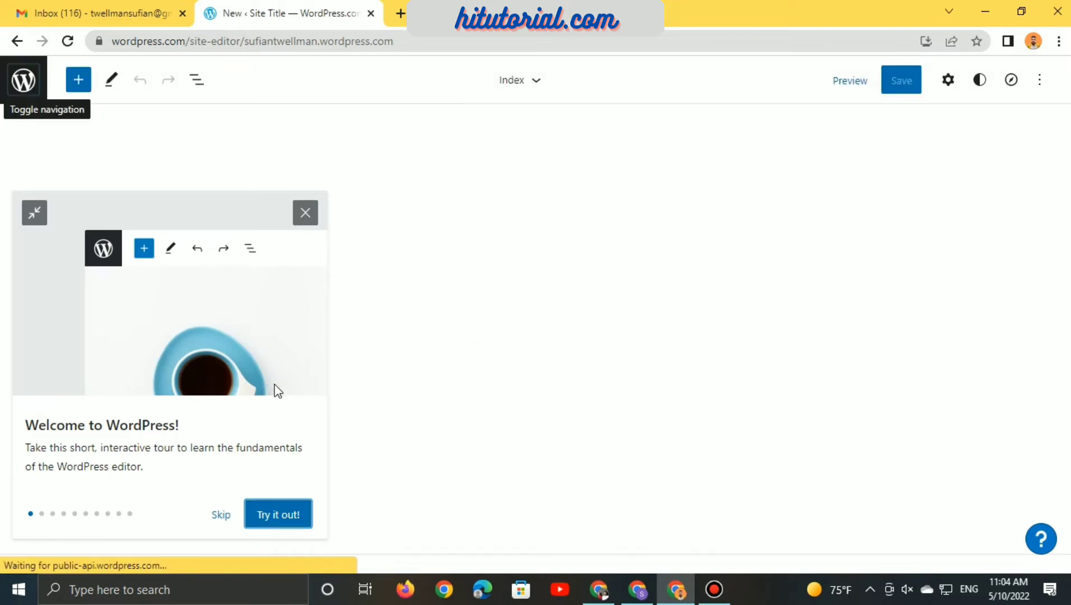
# - Skip the welcome tour and replace the header's Site Title text with 'Edge of Sufian'
pyautogui.click(227, 518)
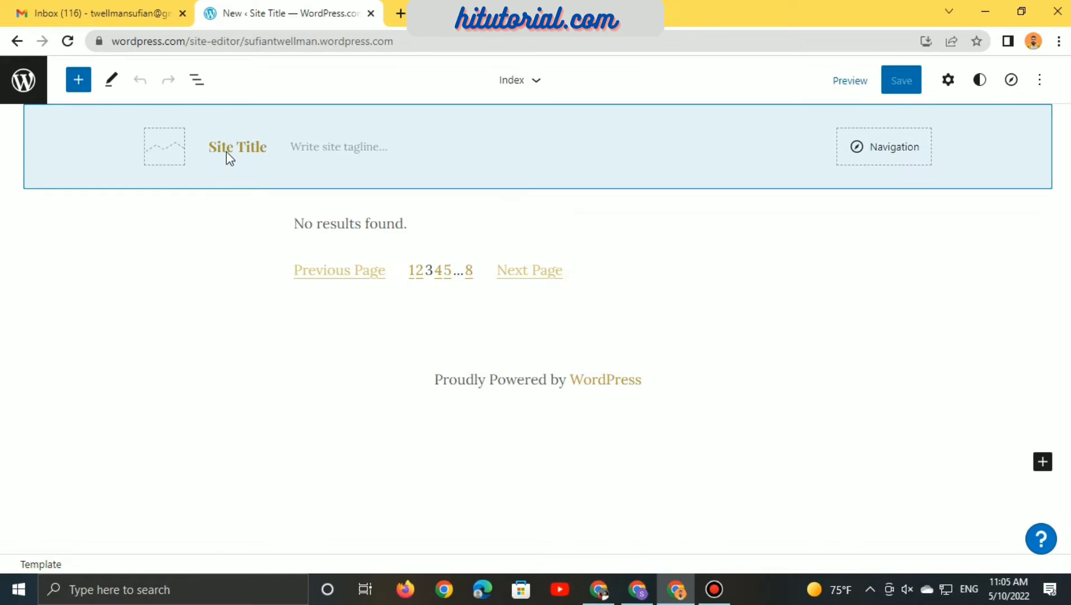
pyautogui.click(226, 151)
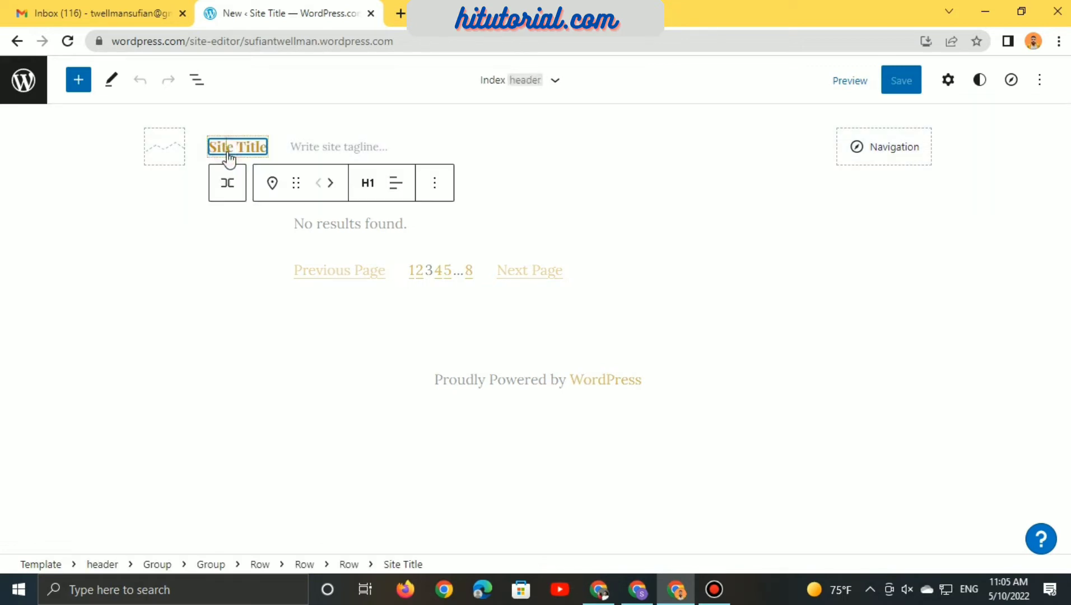
pyautogui.click(259, 148)
pyautogui.press('Right')
pyautogui.press('BackSpace')
pyautogui.press('BackSpace')
pyautogui.press('BackSpace')
pyautogui.press('BackSpace')
pyautogui.press('BackSpace')
pyautogui.press('BackSpace')
pyautogui.press('BackSpace')
pyautogui.press('BackSpace')
pyautogui.press('BackSpace')
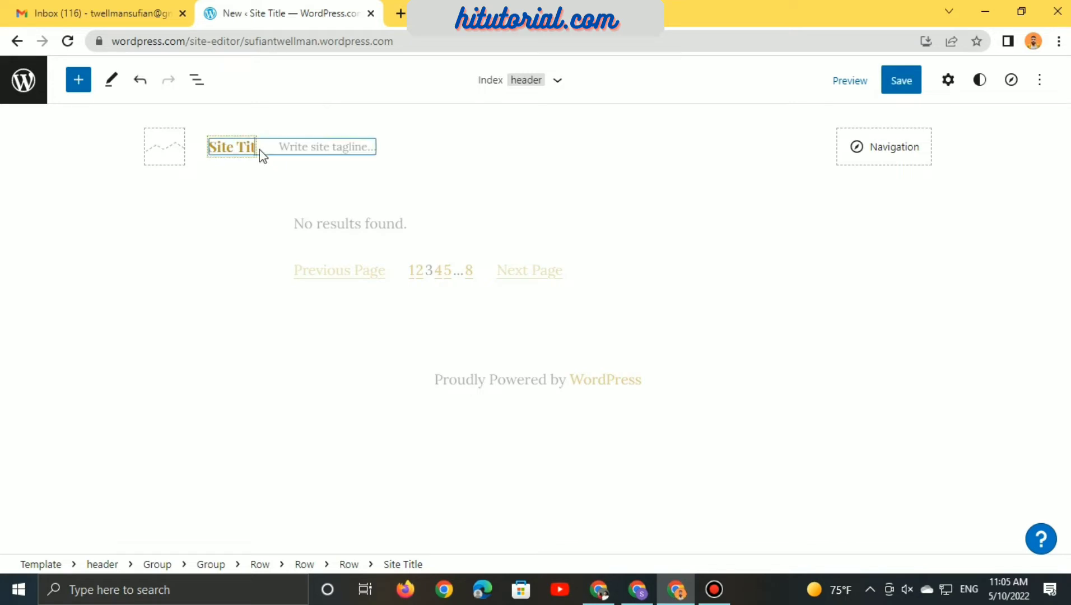
pyautogui.press('BackSpace')
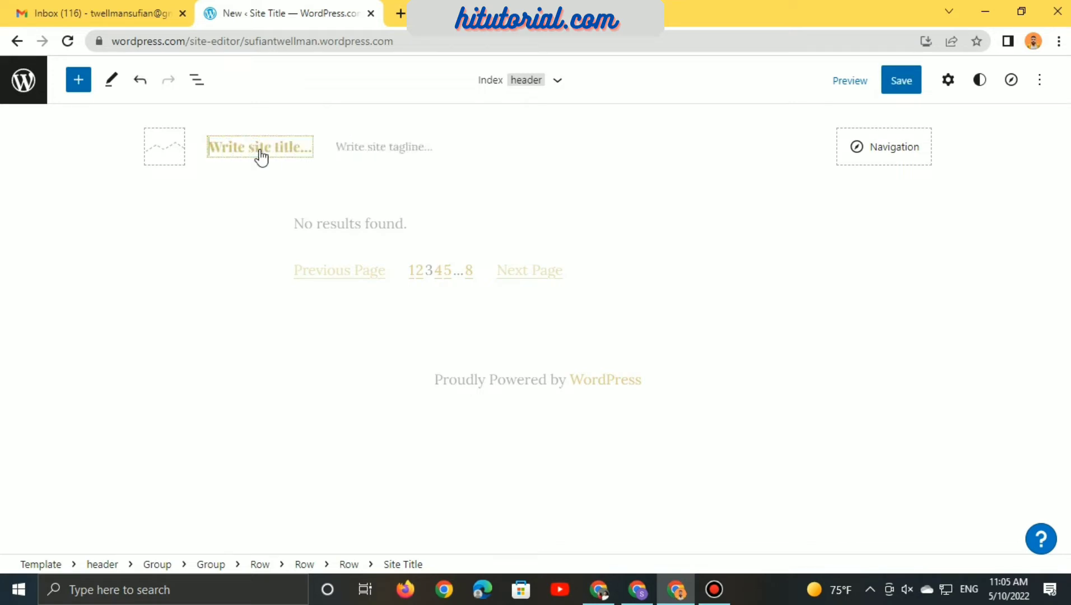
pyautogui.write('Edge')
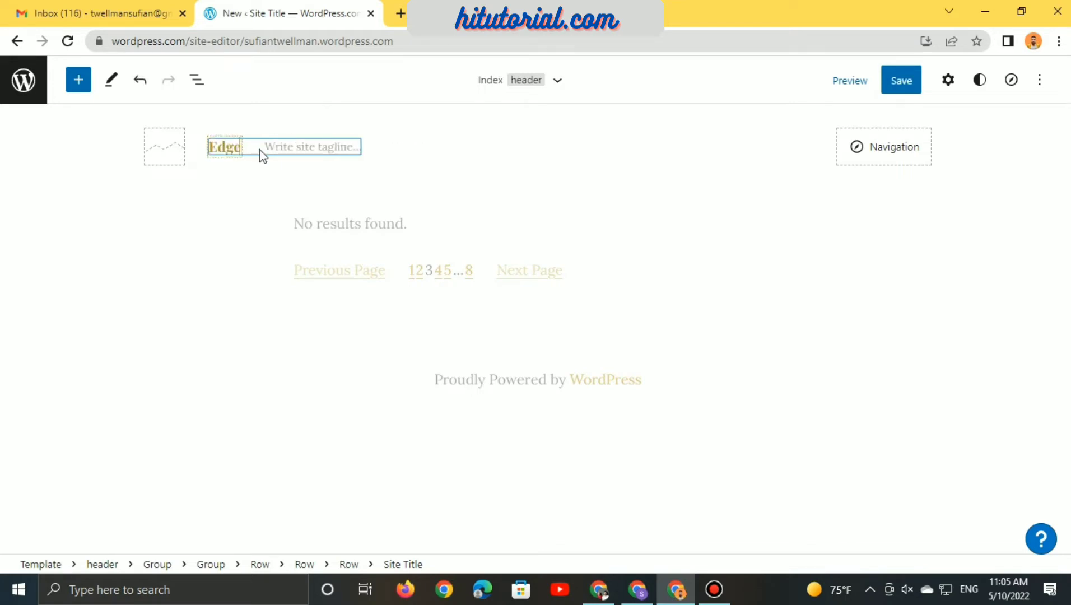
pyautogui.write(' of')
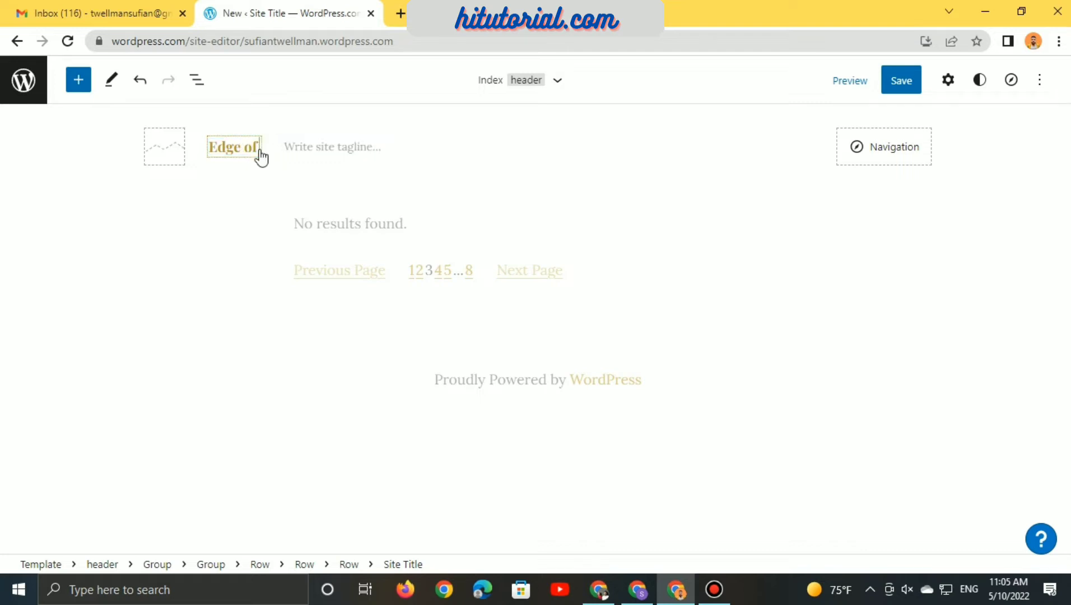
pyautogui.write(' Sufian')
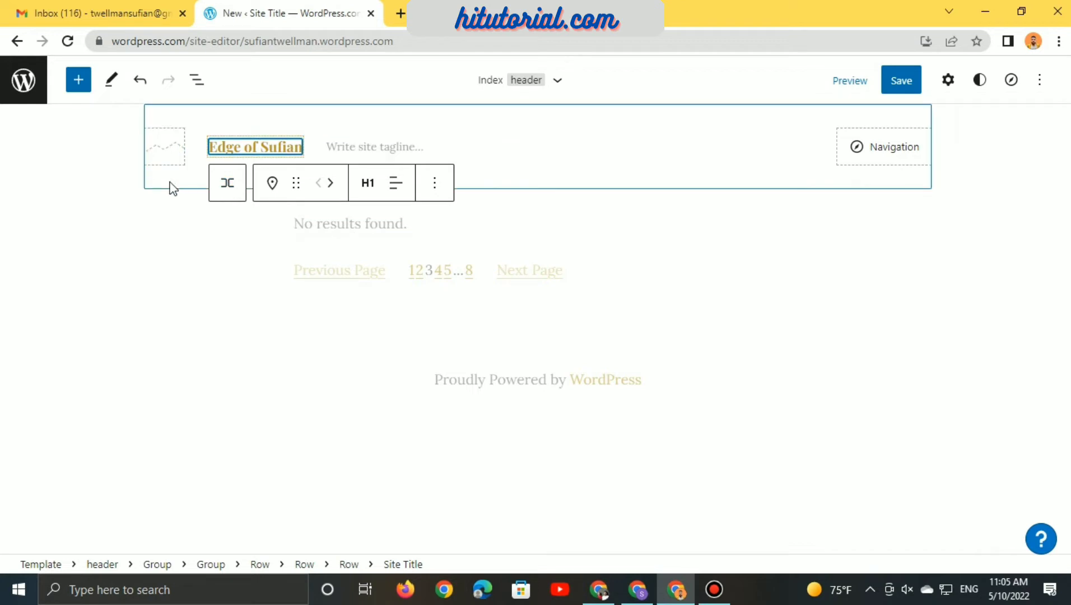
# - Transform the header's site logo placeholder into a Site Title block
pyautogui.click(173, 164)
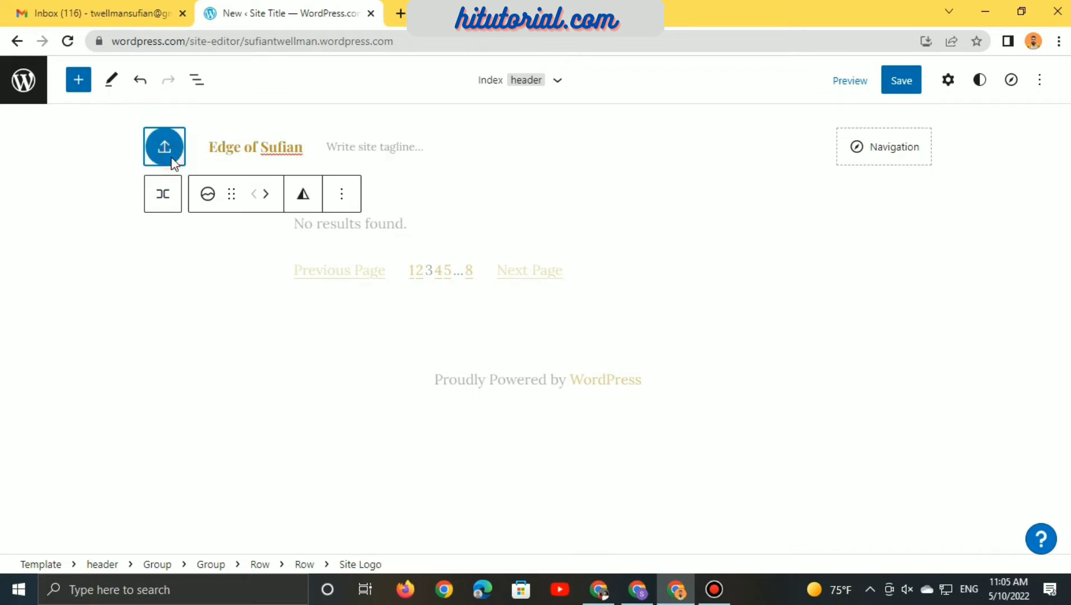
pyautogui.click(209, 195)
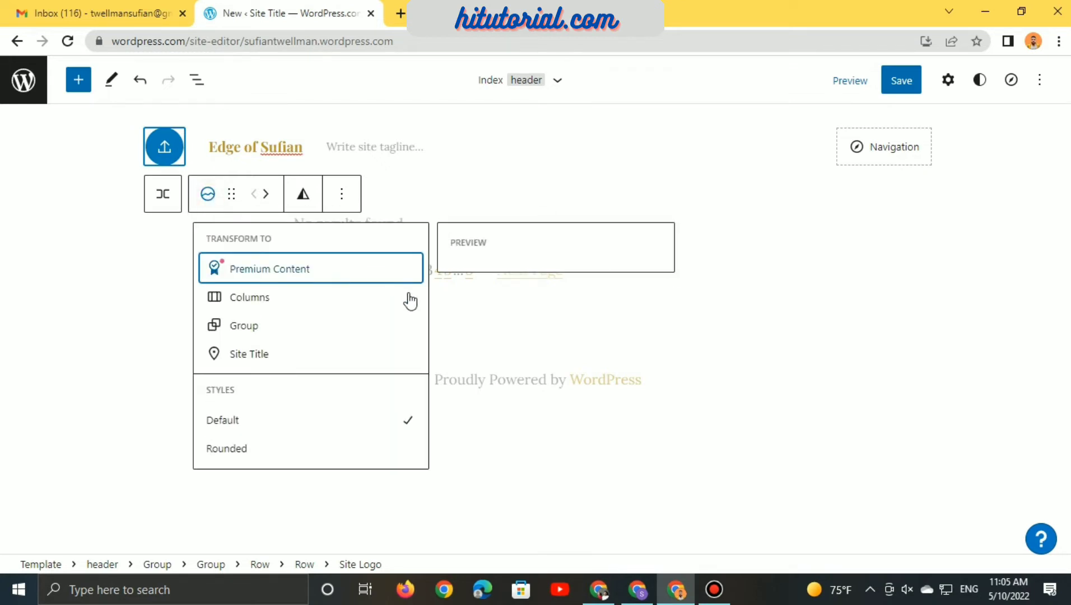
pyautogui.click(306, 358)
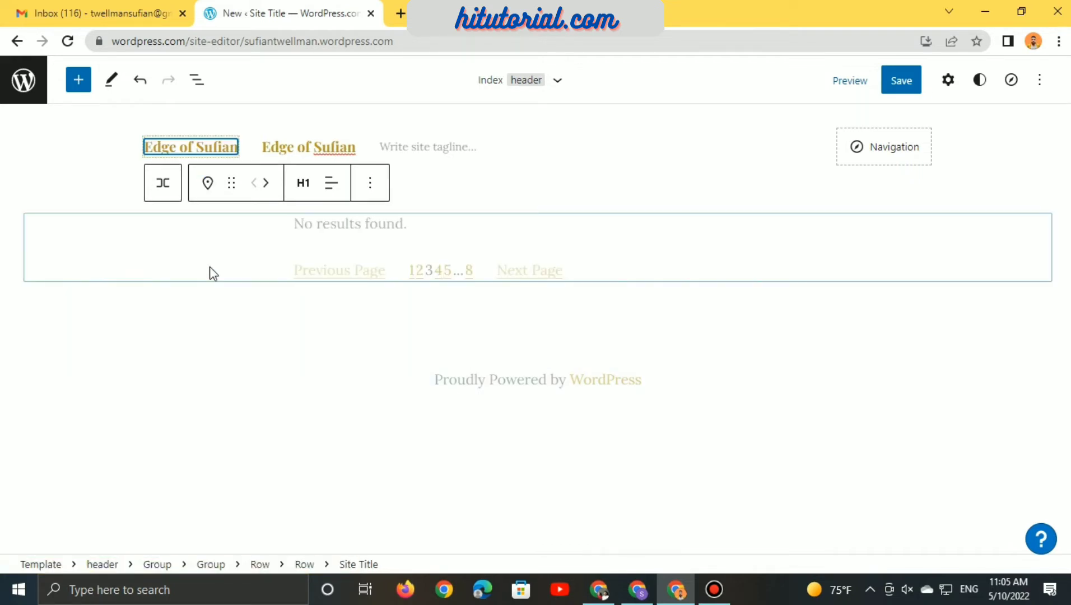
# - Check the footer and template areas, then bring up the save review listing Title, Tagline, header
pyautogui.click(259, 307)
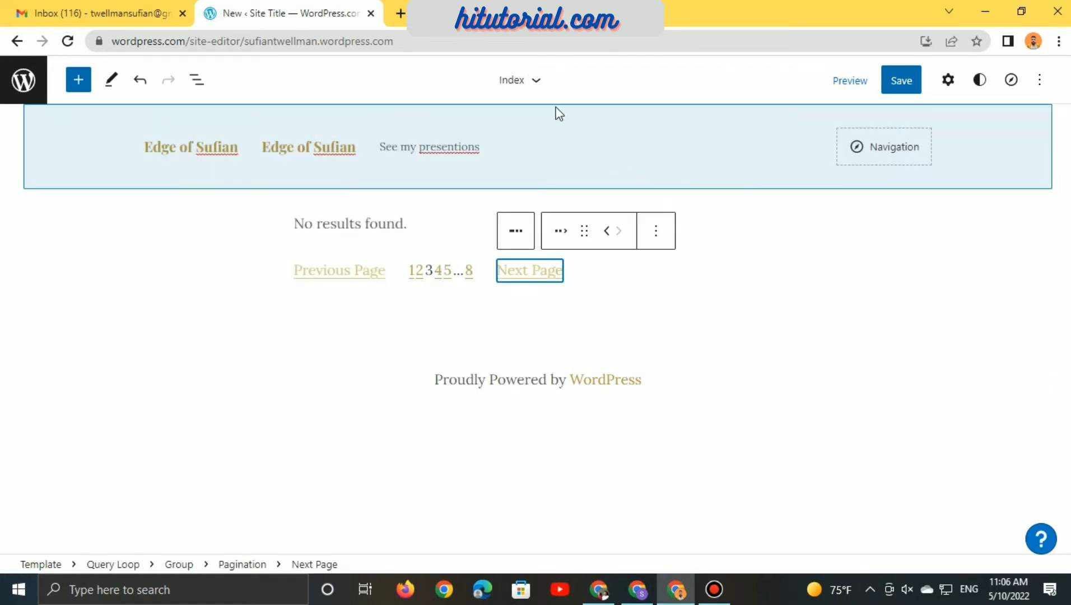
pyautogui.click(540, 85)
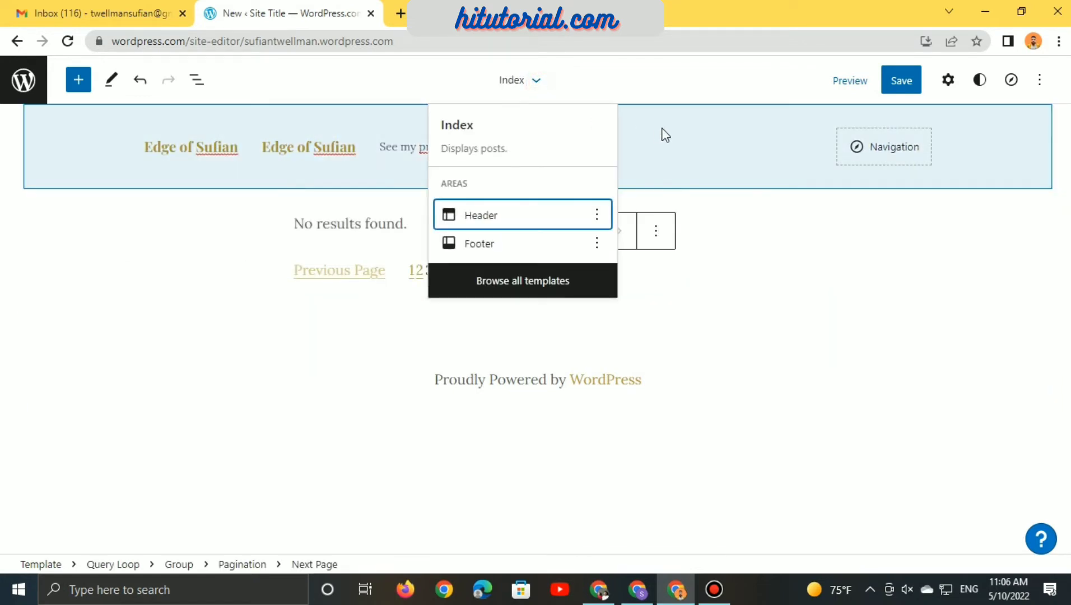
pyautogui.click(907, 88)
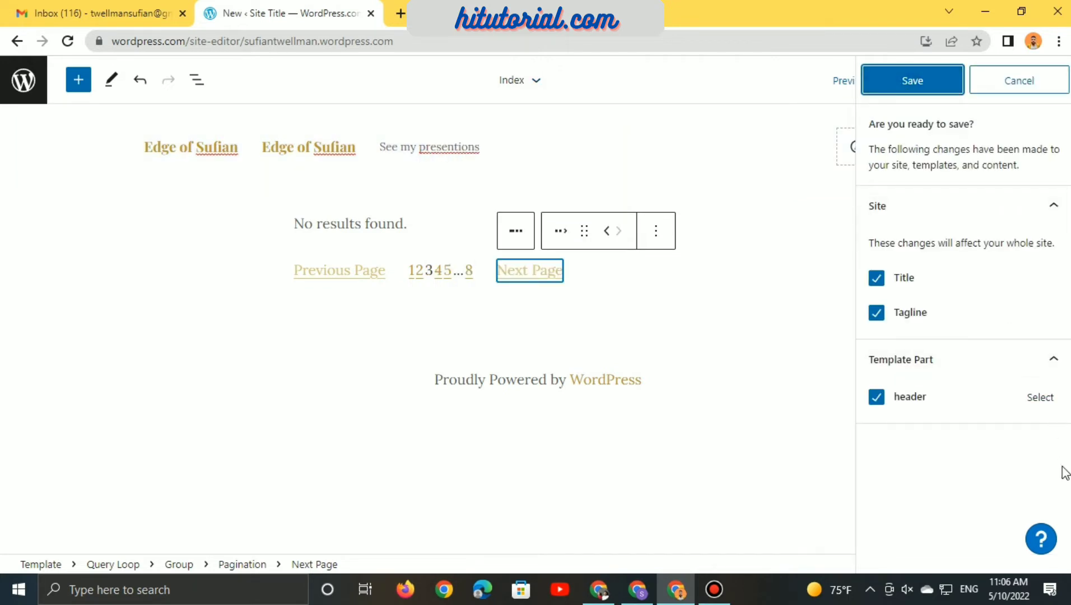
# - Confirm saving the title, tagline and header edits, then show the editor's site navigation
pyautogui.click(902, 87)
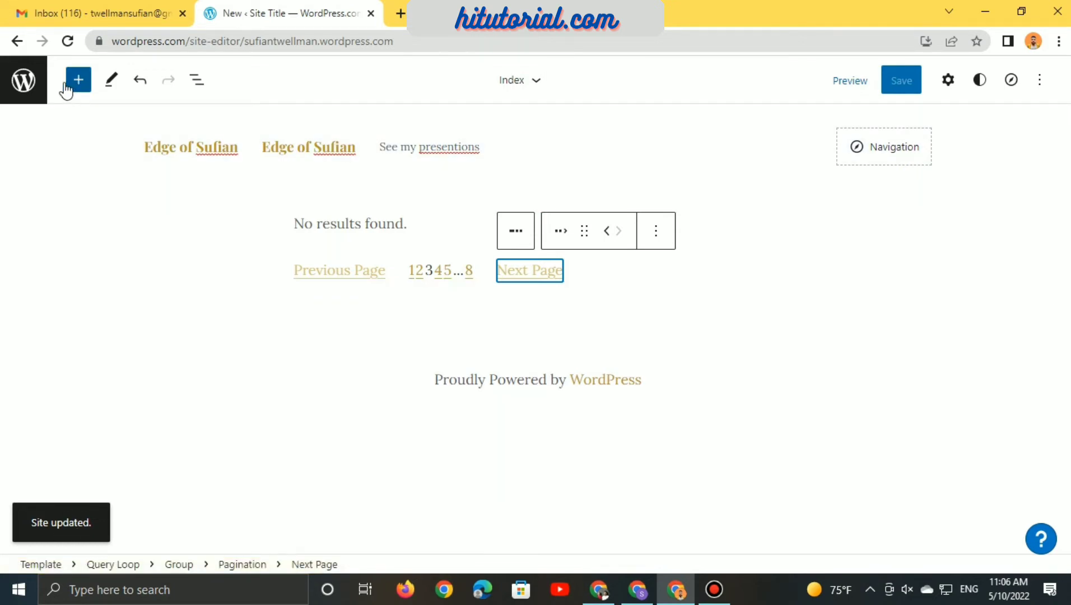
pyautogui.click(26, 84)
# - Return to the dashboard, go to the empty Posts list, and start a new post
pyautogui.click(75, 145)
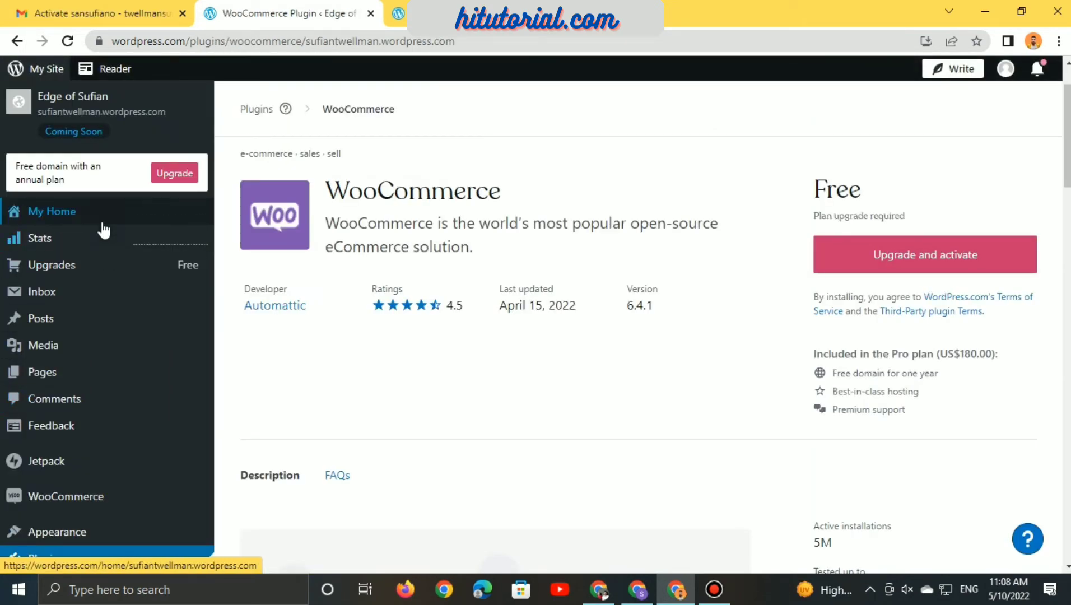
pyautogui.click(102, 224)
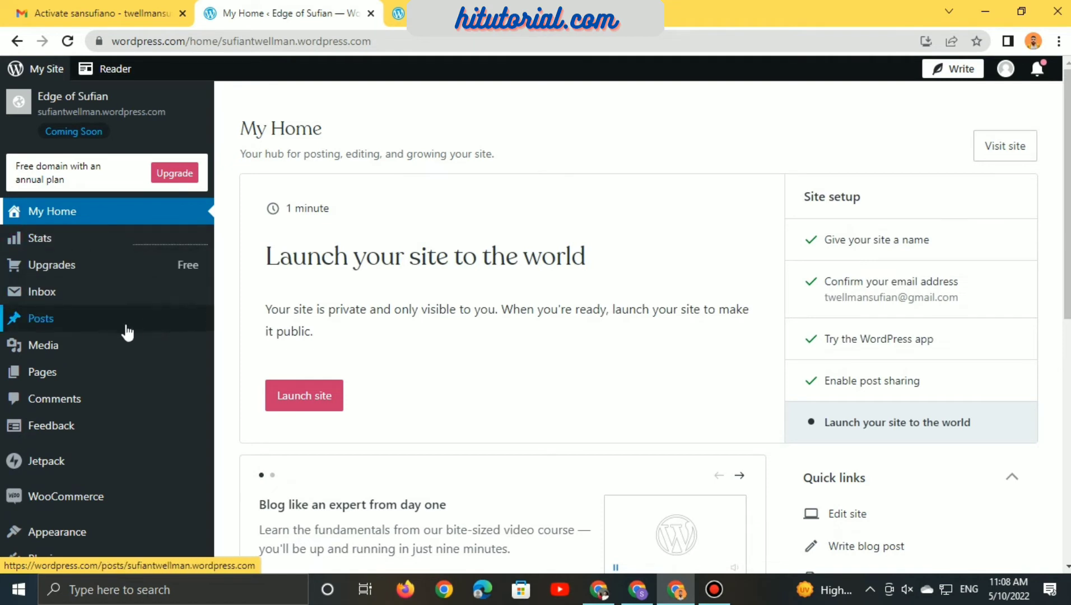
pyautogui.click(109, 328)
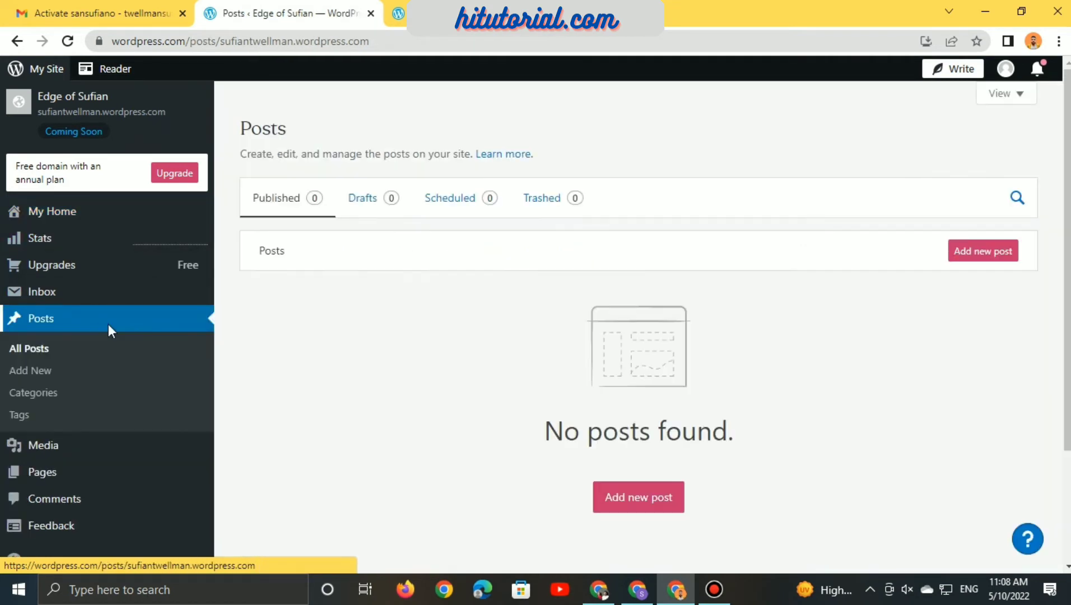
pyautogui.click(968, 262)
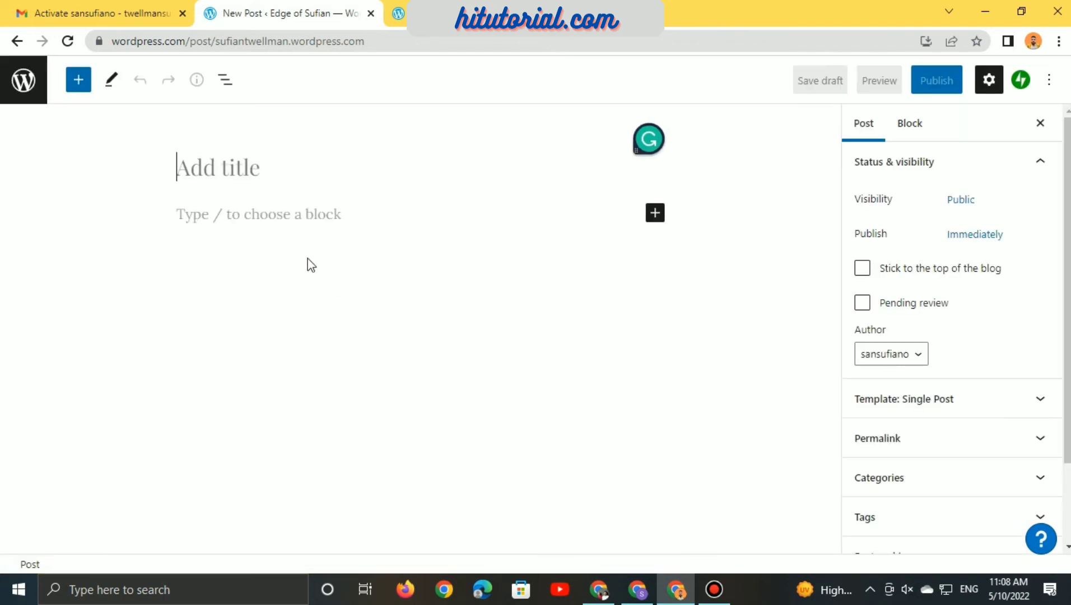
# - Write the 'Hello World!' post with paragraphs 'This my Website' and 'Thanks', then begin publishing
pyautogui.write('He')
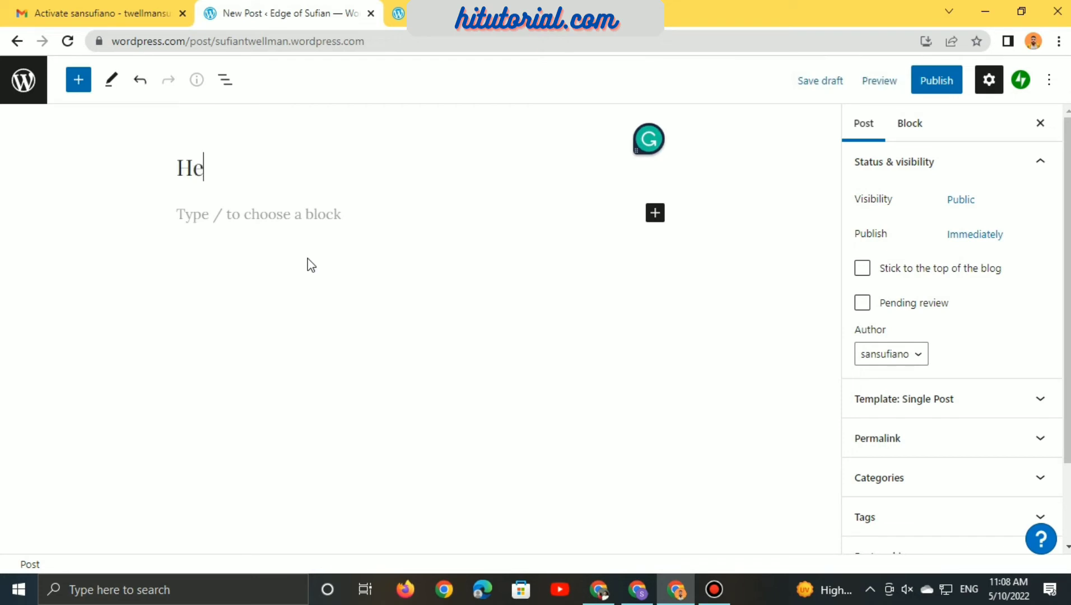
pyautogui.write('llo World!')
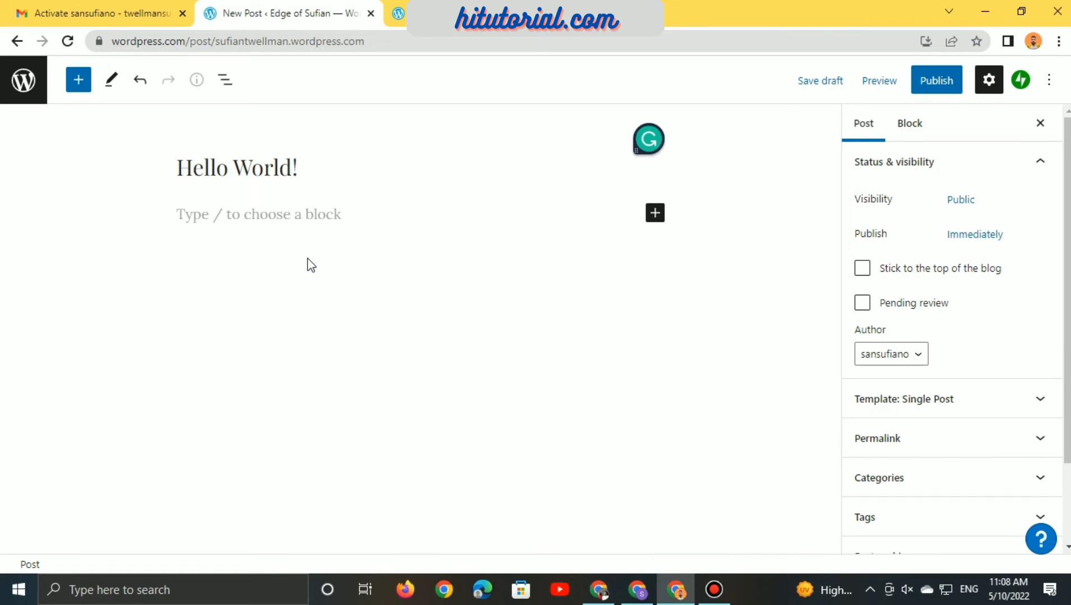
pyautogui.press('Return')
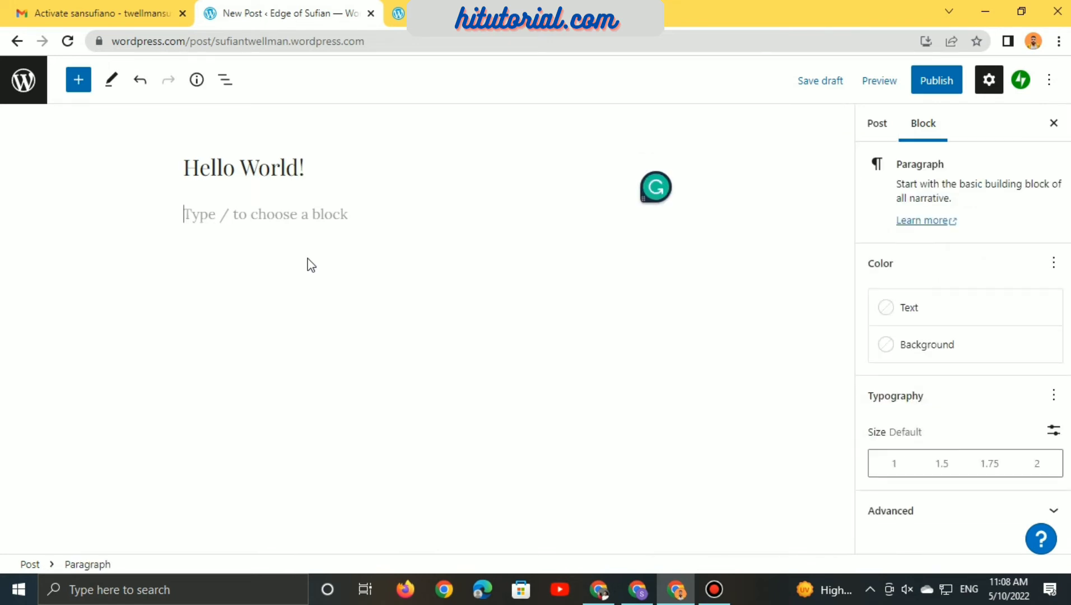
pyautogui.write('Thi')
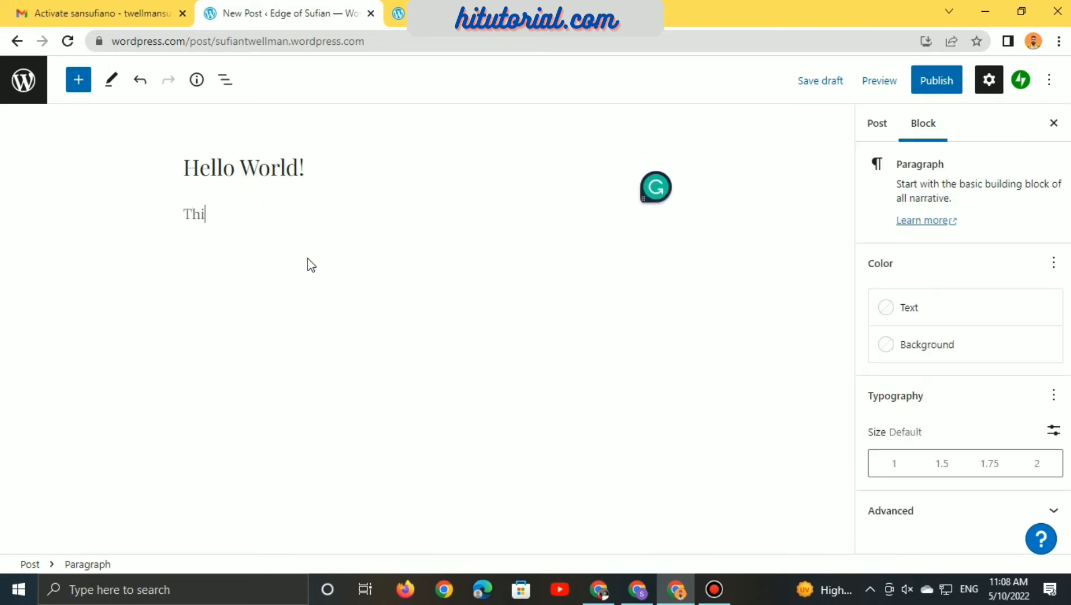
pyautogui.write('s my ')
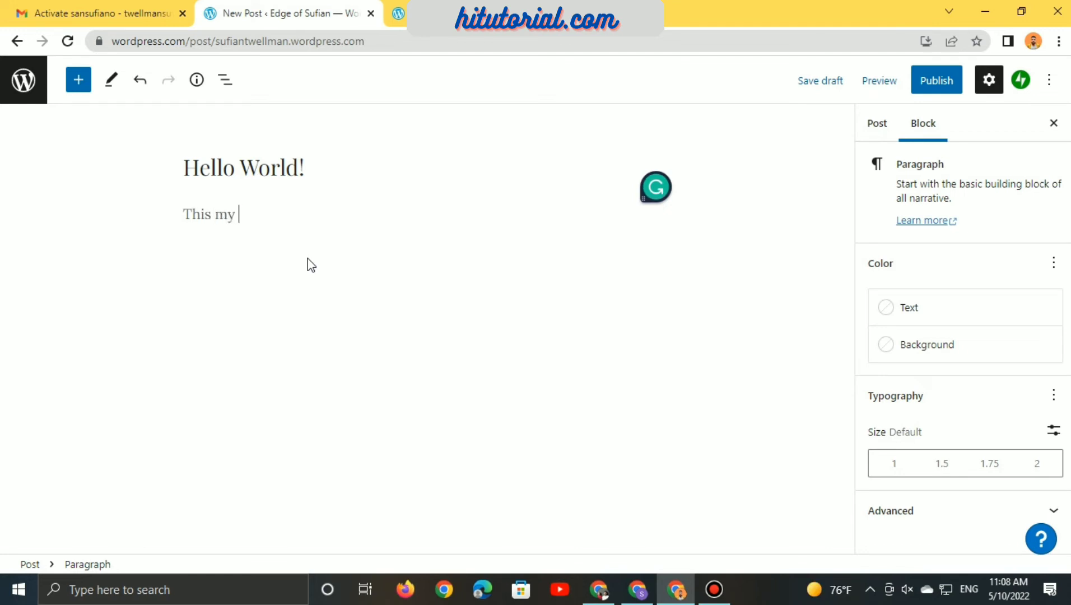
pyautogui.write('Website')
pyautogui.press('Return')
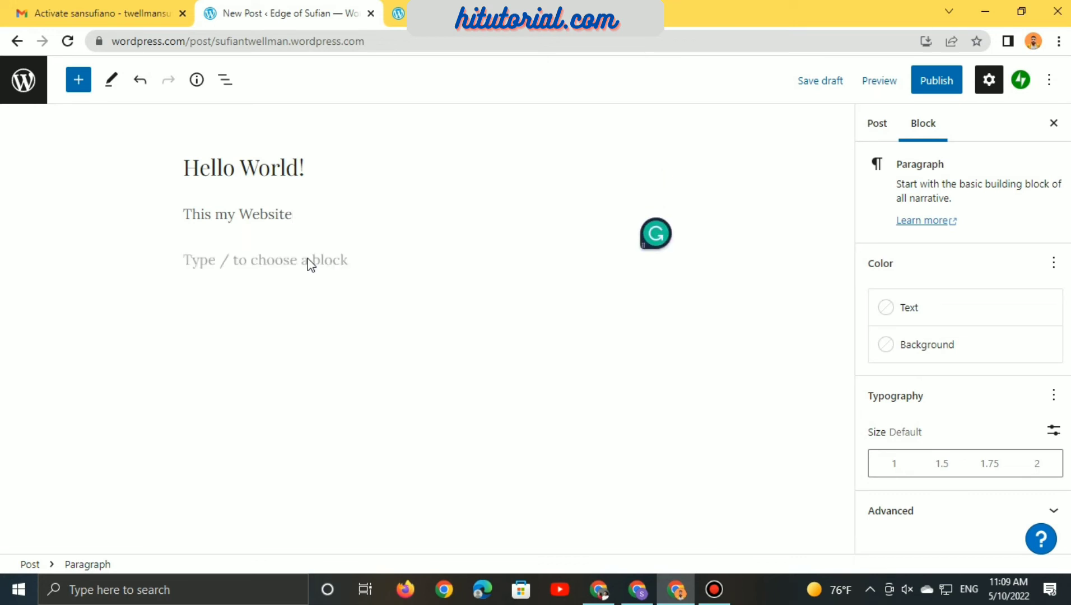
pyautogui.write('Thanks')
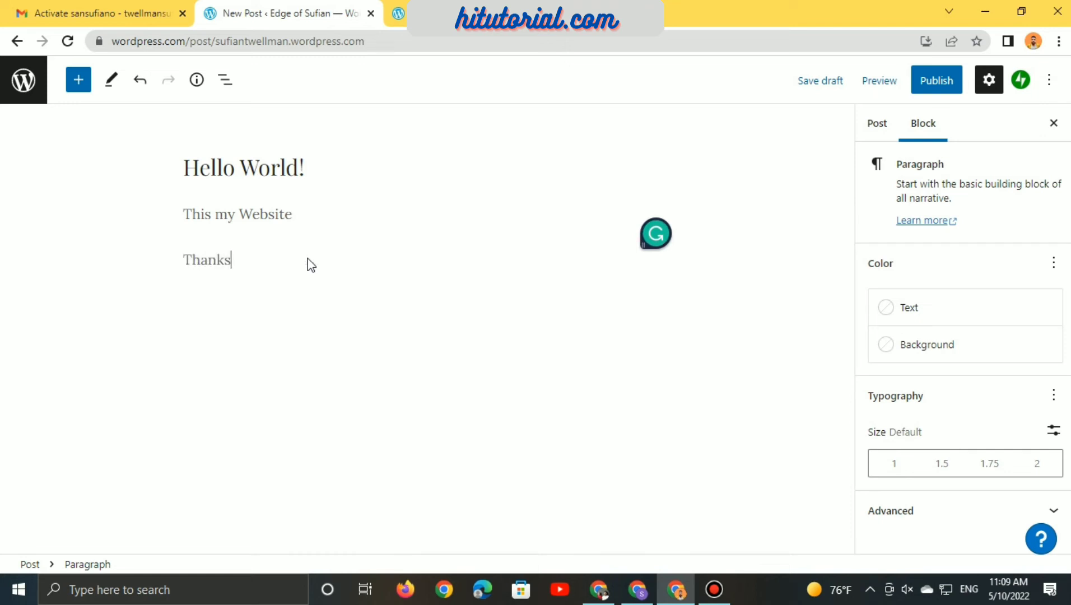
pyautogui.click(932, 92)
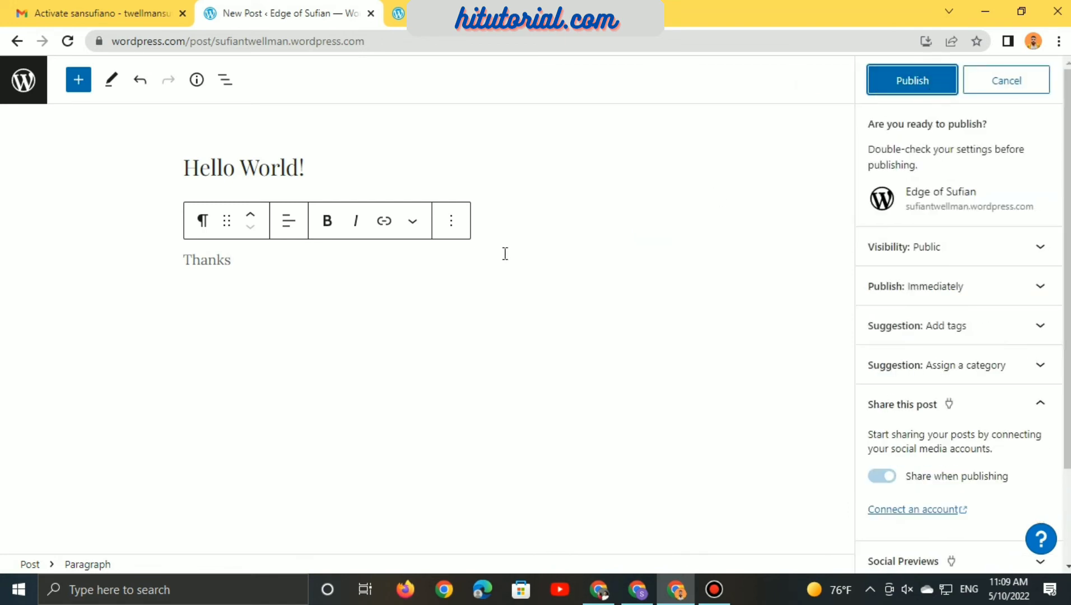
# - Publish the Hello World! post publicly and view its live page
pyautogui.click(893, 89)
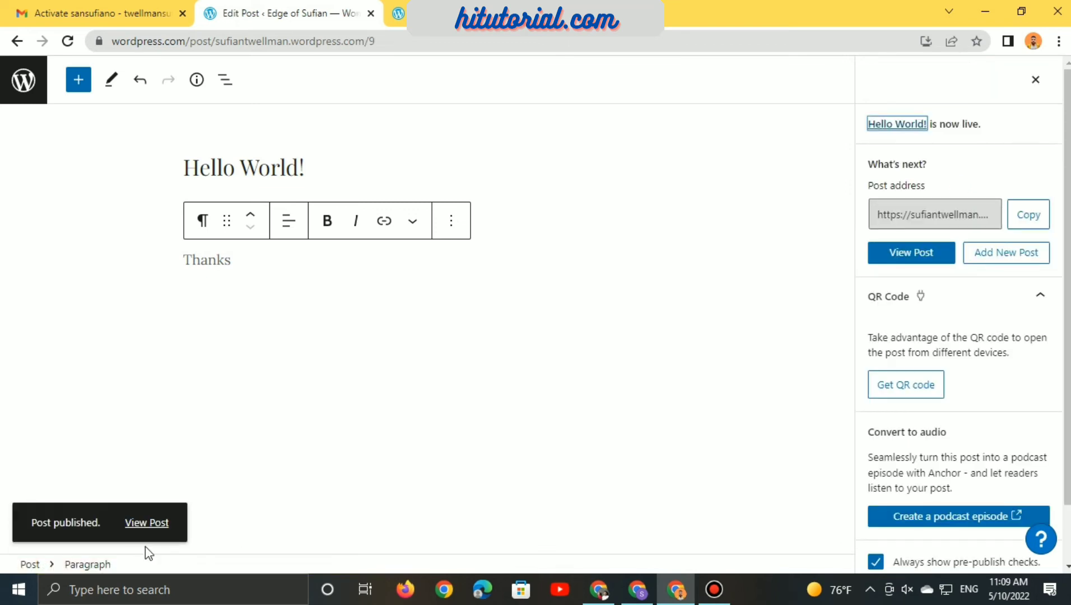
pyautogui.click(140, 536)
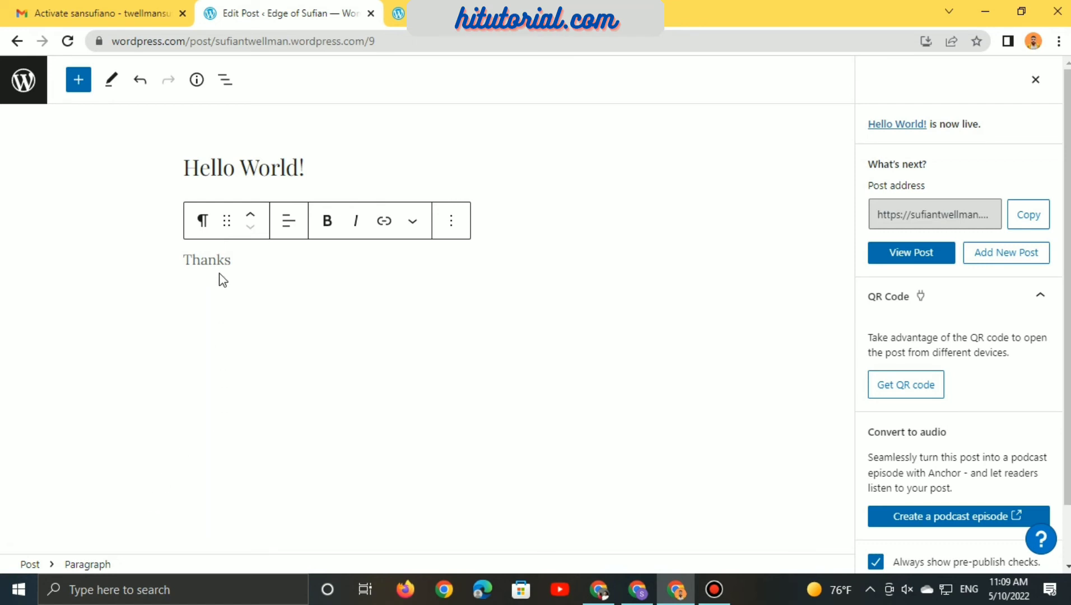
pyautogui.click(879, 261)
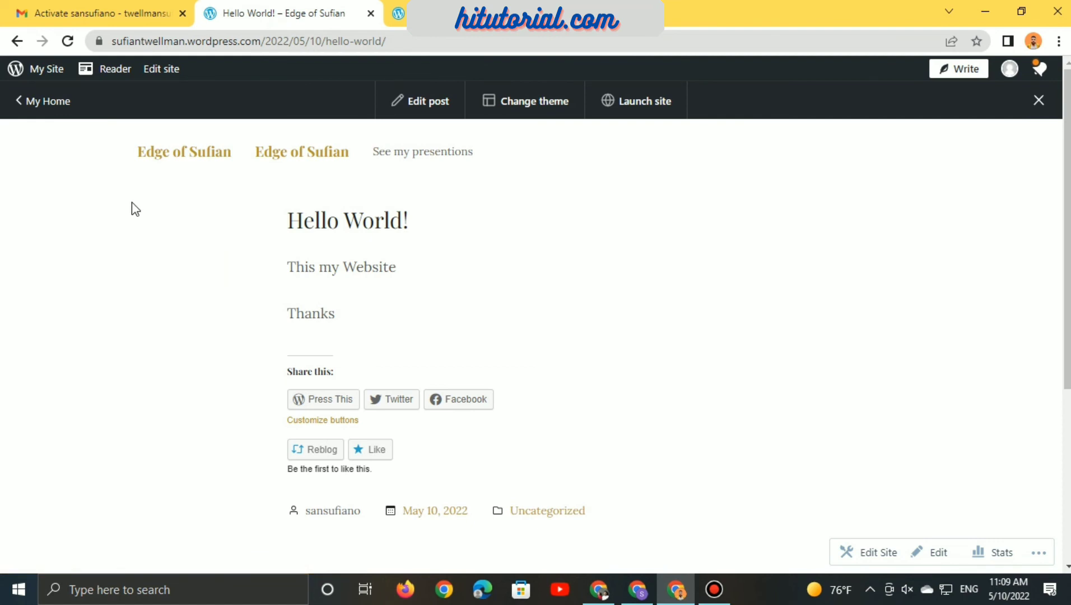
# - Scroll the live Hello World! post down to its share buttons and Leave a Reply box, then back up
pyautogui.scroll(-3, 135, 209)
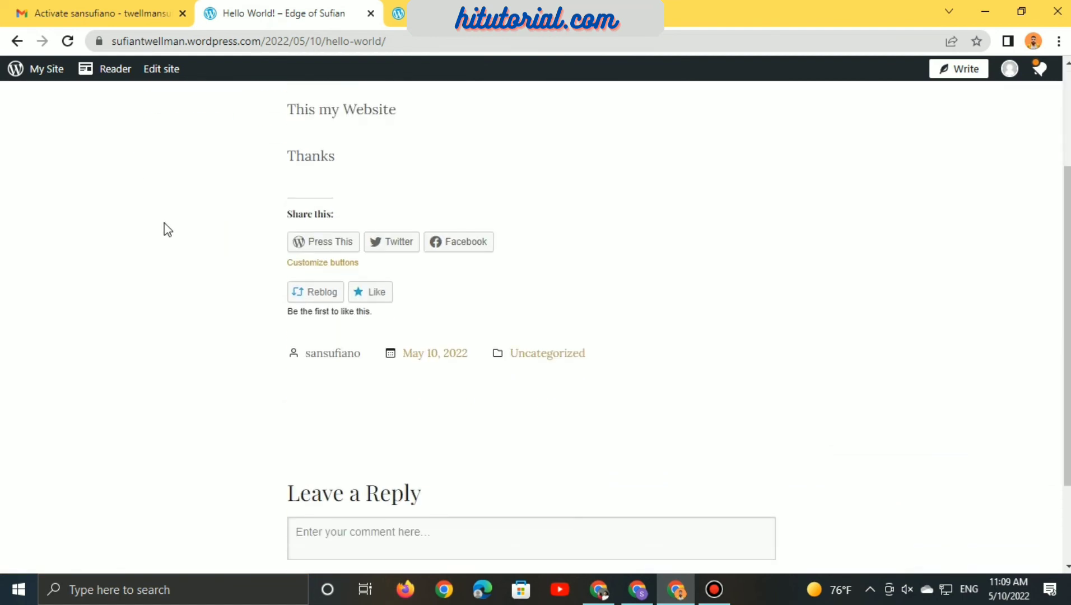
pyautogui.scroll(-2, 165, 229)
pyautogui.scroll(3, 168, 229)
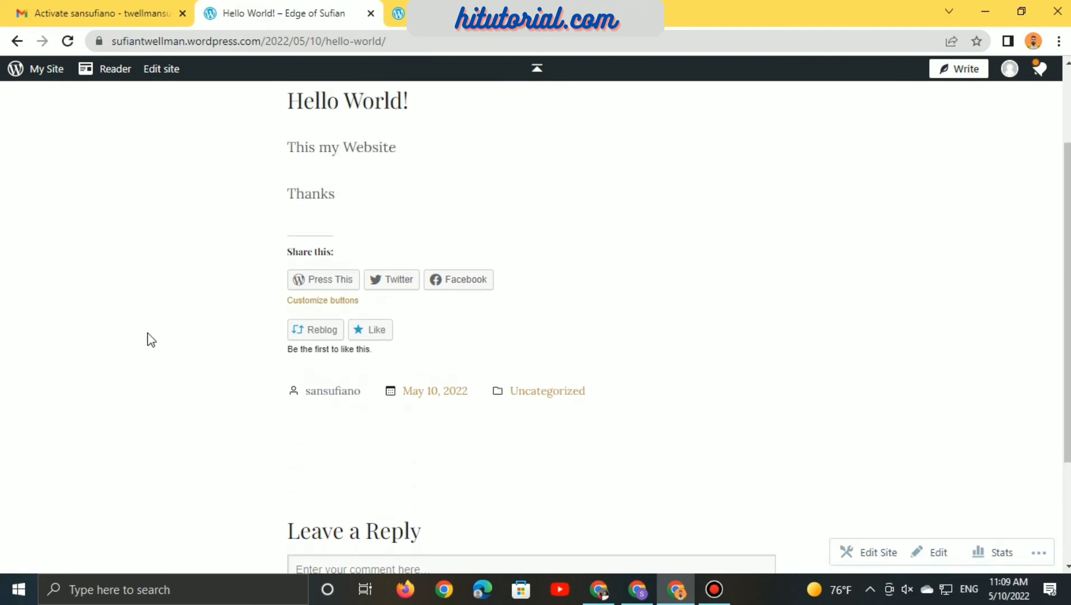
pyautogui.scroll(1, 487, 413)
pyautogui.scroll(1, 488, 412)
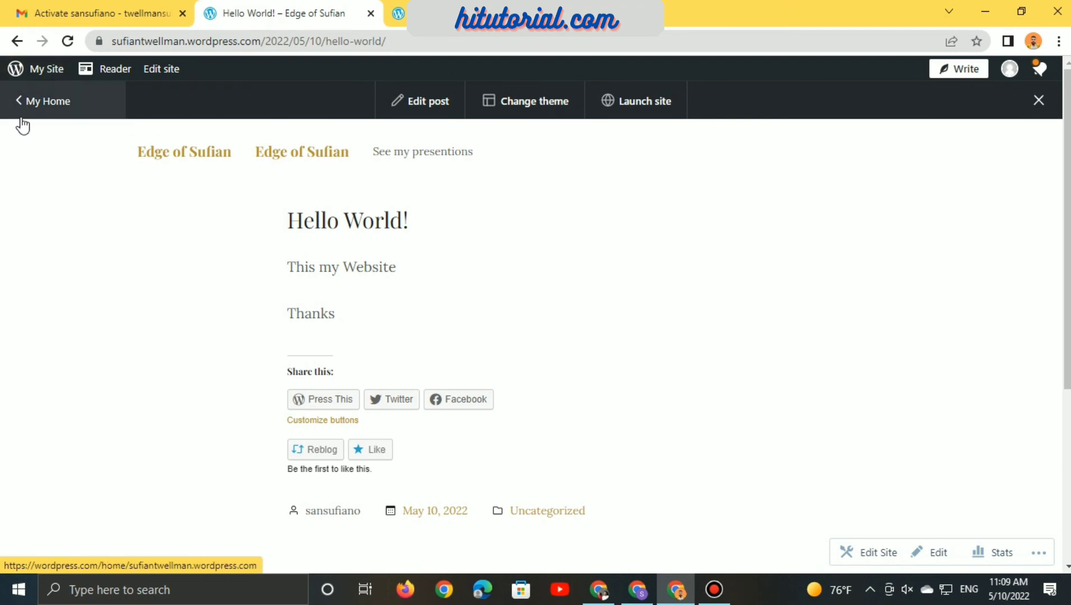
# - From My Site, open Settings > General to show the site icon, title, tagline and address
pyautogui.click(44, 70)
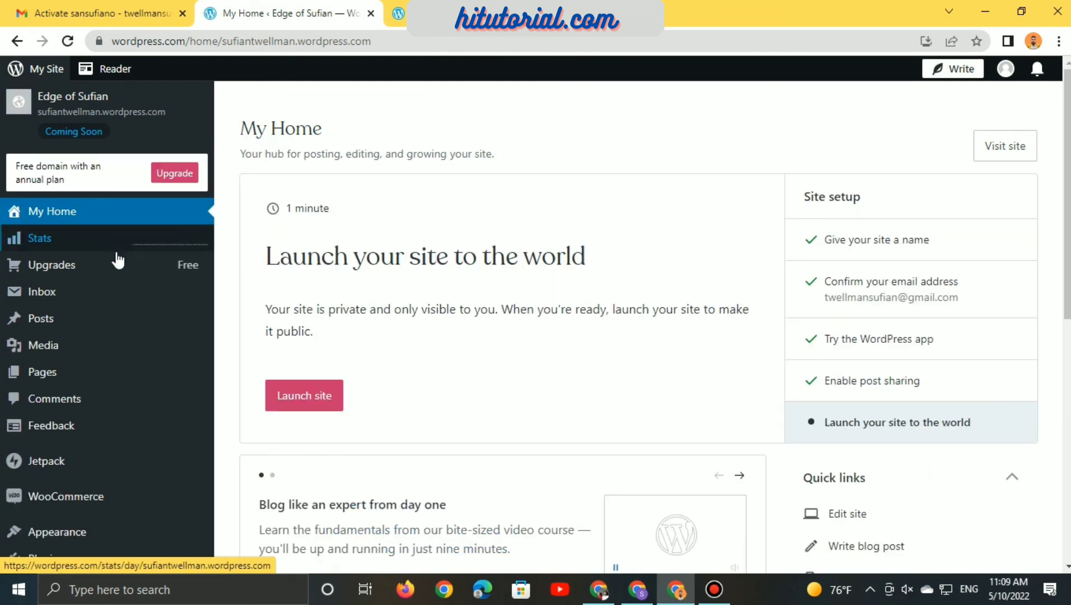
pyautogui.moveTo(166, 318)
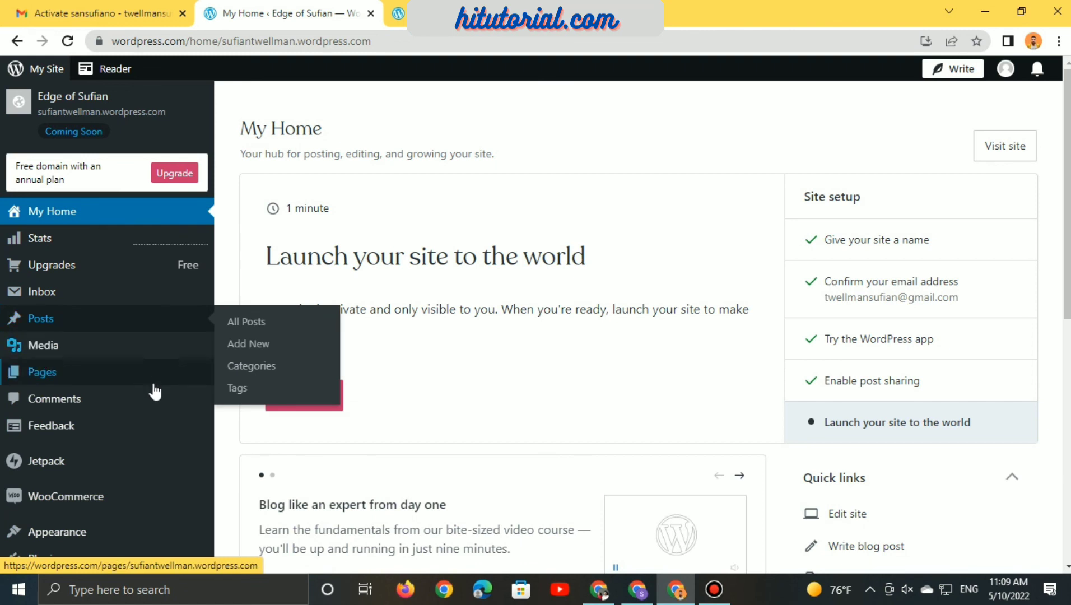
pyautogui.moveTo(100, 367)
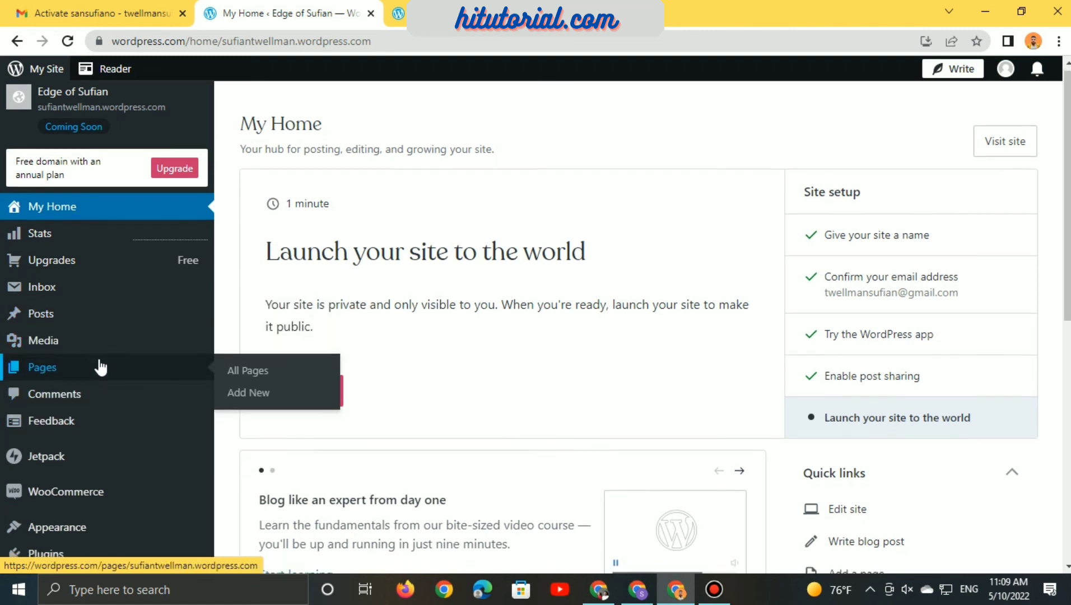
pyautogui.scroll(-3, 101, 368)
pyautogui.scroll(-2, 102, 367)
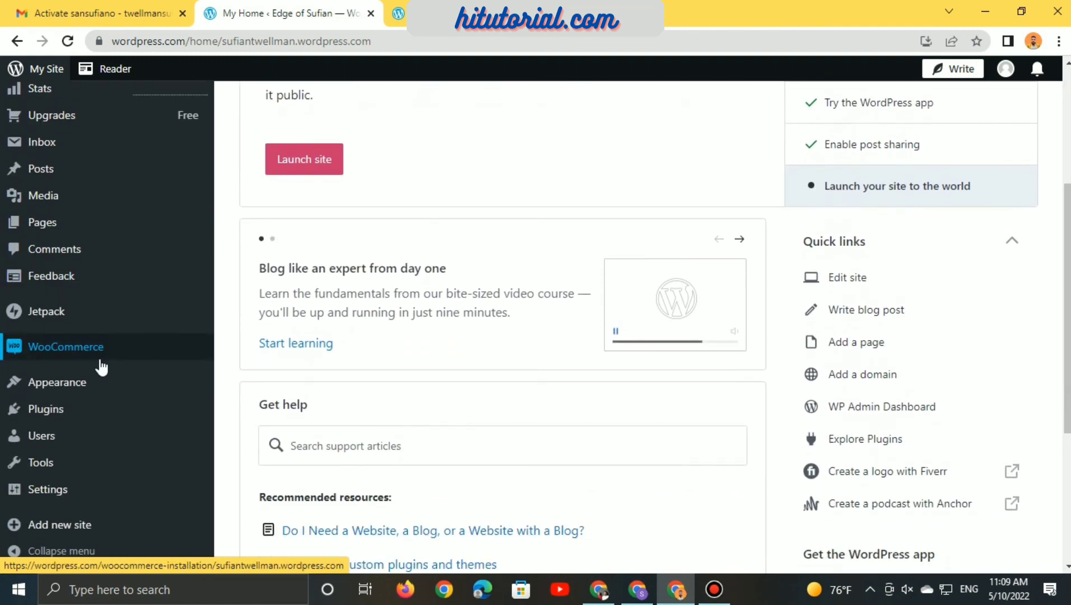
pyautogui.scroll(-2, 109, 443)
pyautogui.moveTo(101, 453)
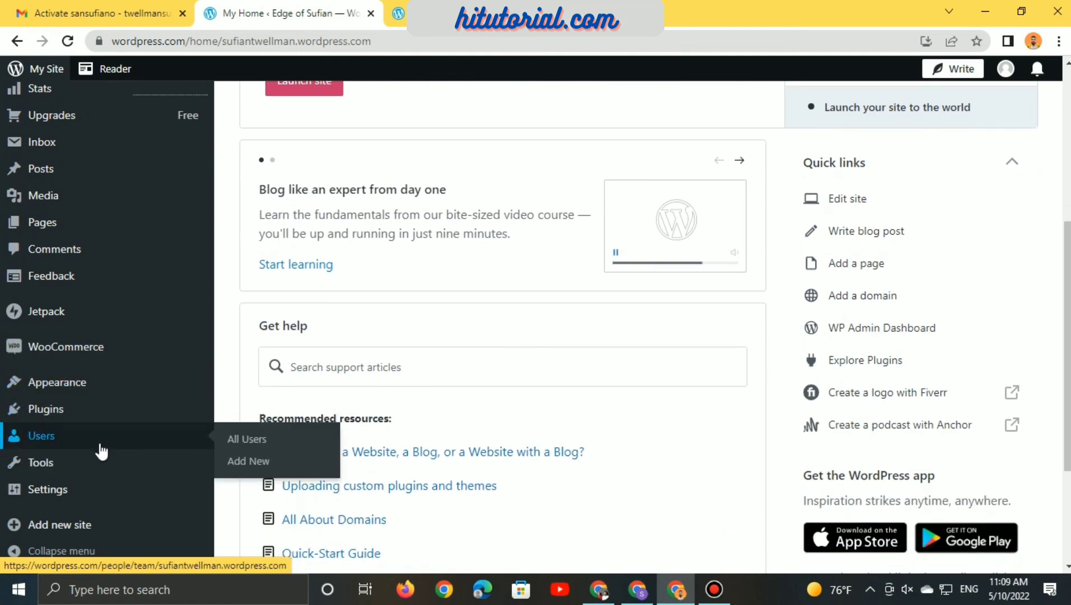
pyautogui.moveTo(97, 488)
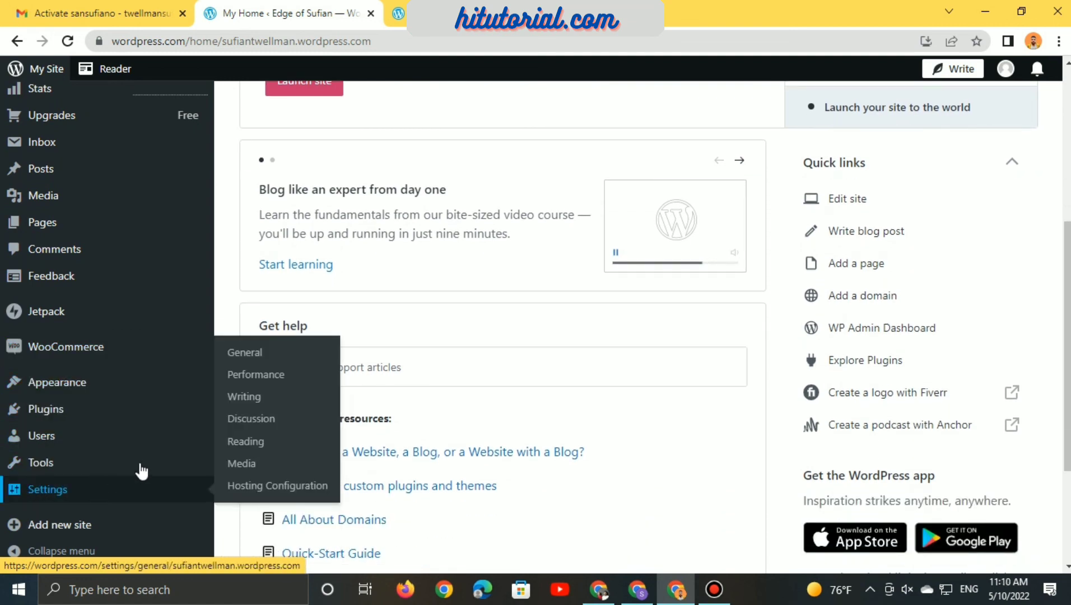
pyautogui.click(238, 359)
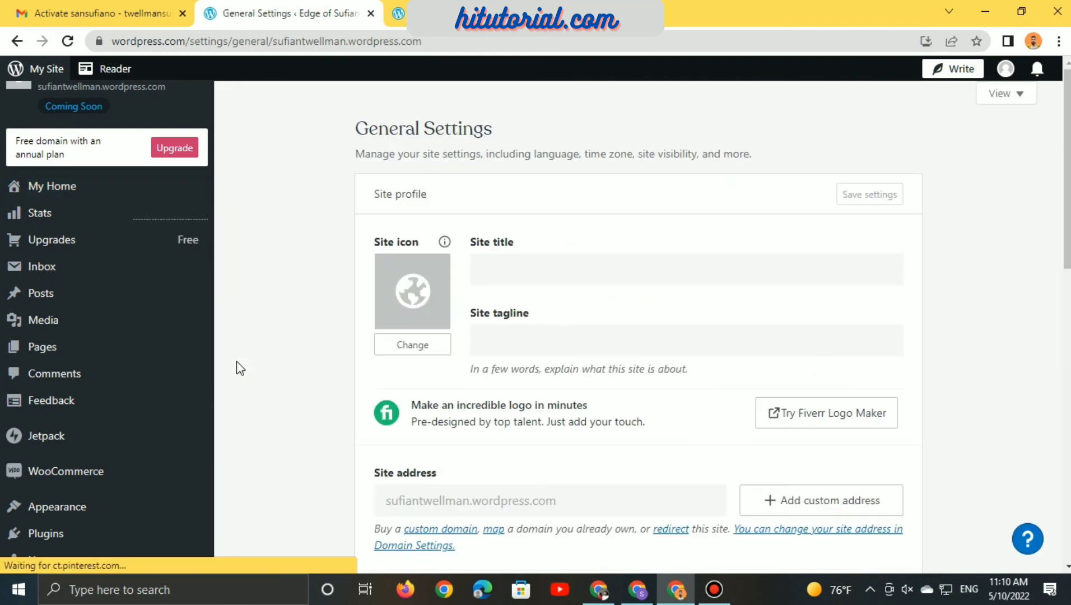